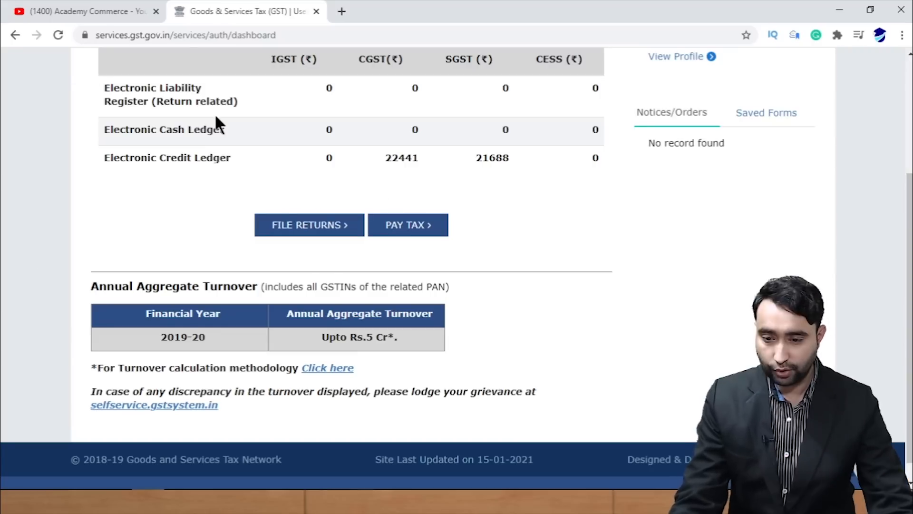
Switch to YouTube and look over the Academy Commerce channel page.
click(61, 10)
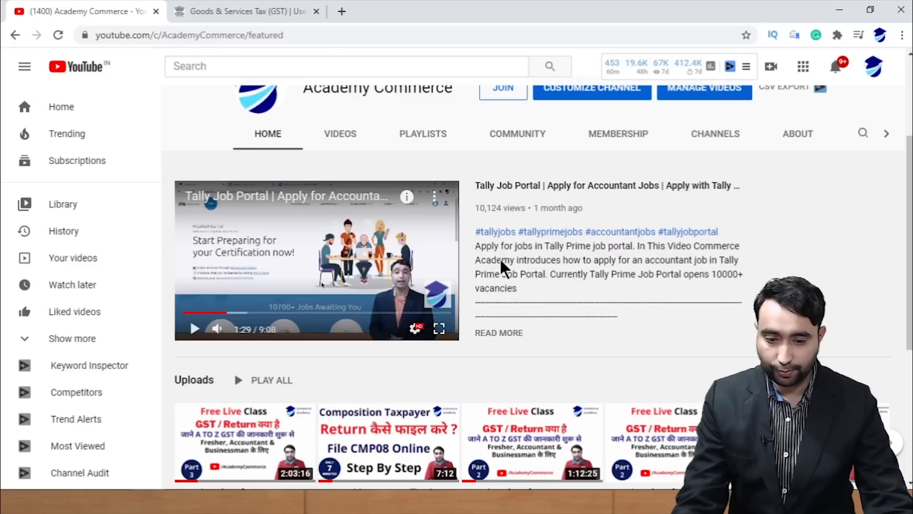
scroll(531, 278, up, 3)
drag(304, 245, 465, 259)
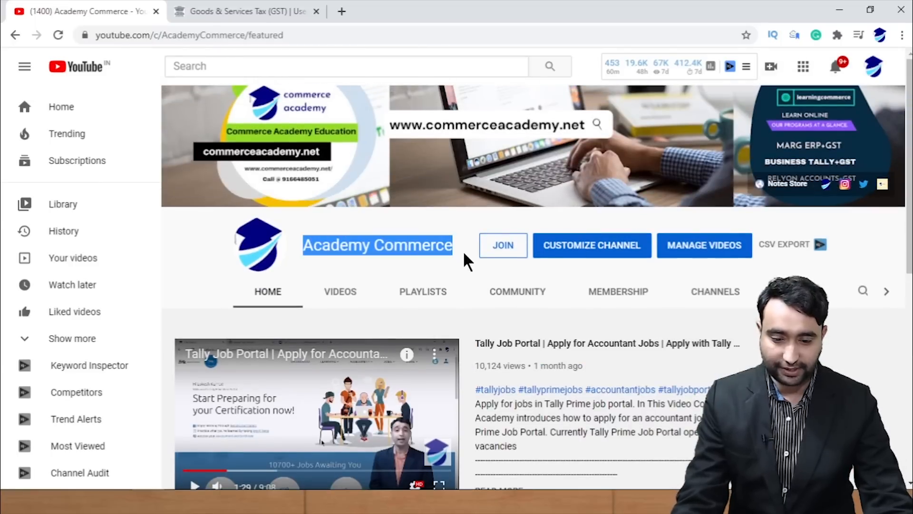
click(347, 261)
scroll(403, 307, down, 3)
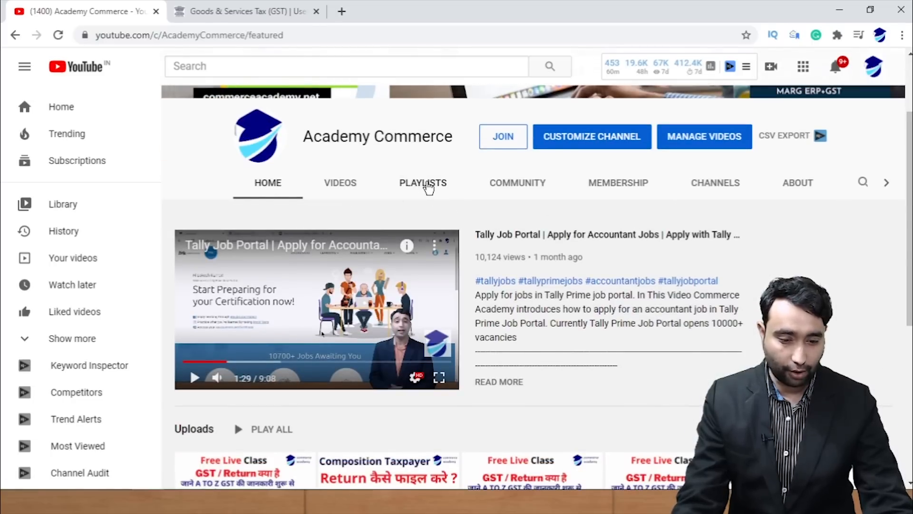
Open the channel's "Complete GST Return filing in Hindi Step By Step" playlist, pause playback and look over its videos.
click(426, 194)
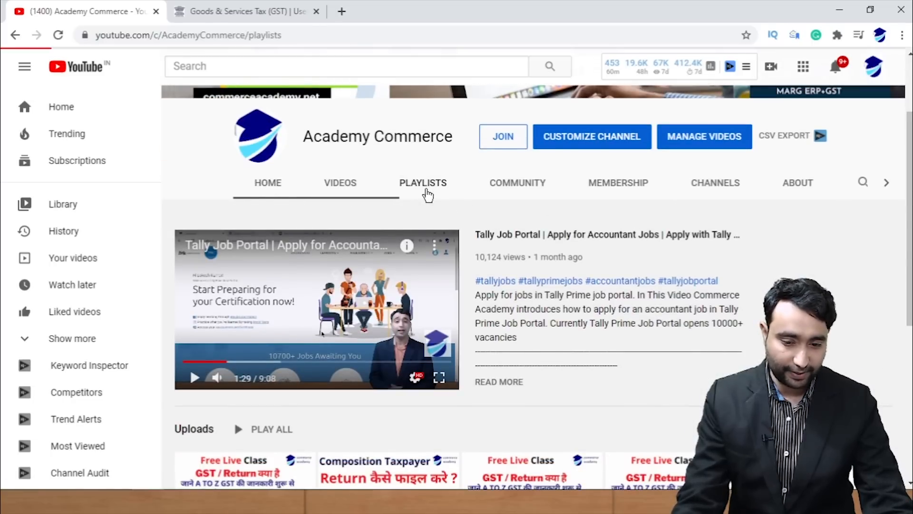
drag(909, 167, 909, 304)
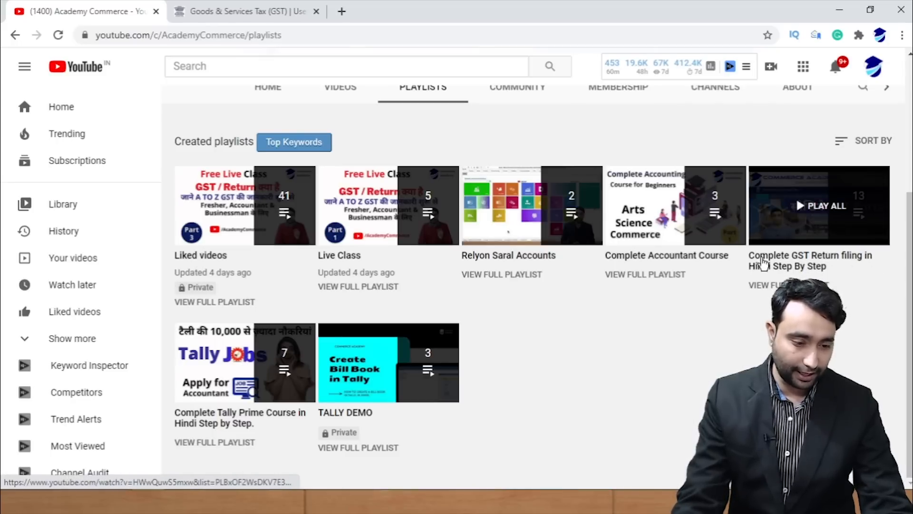
click(762, 263)
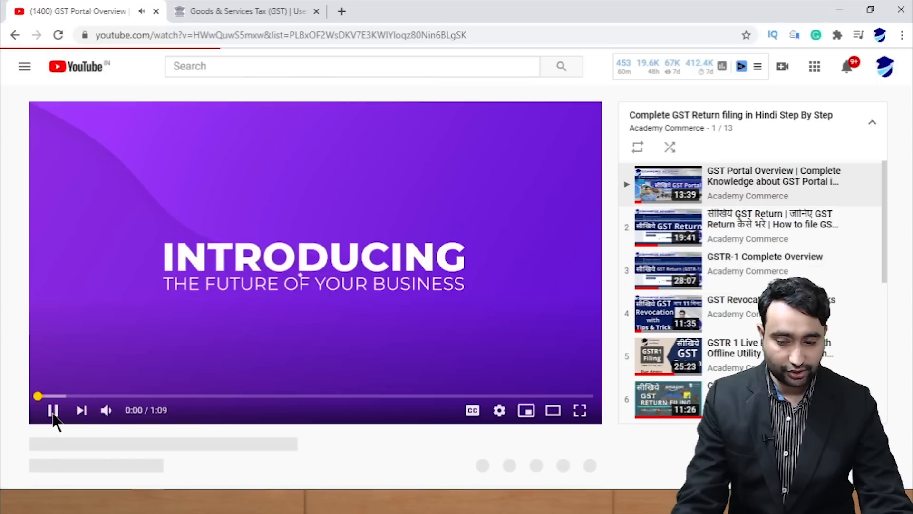
click(52, 411)
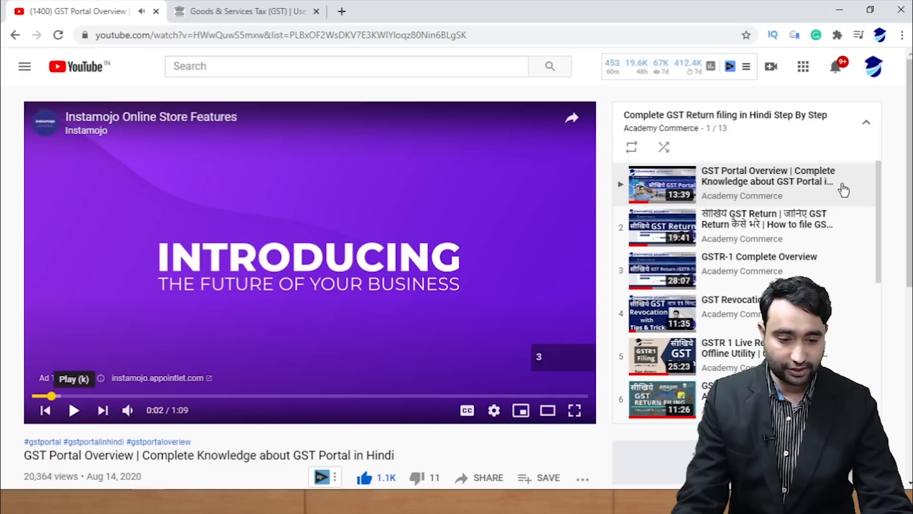
scroll(843, 200, down, 5)
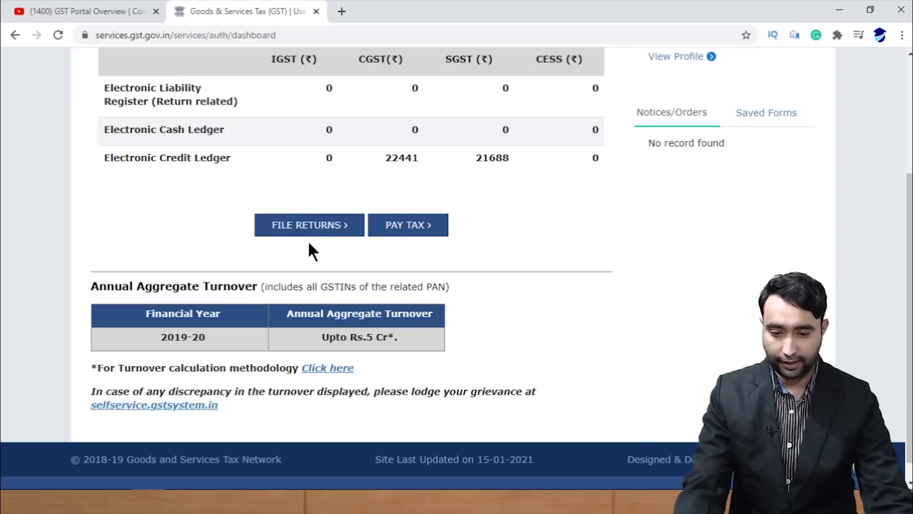
Switch to the GST portal and search the returns to file for financial year 2020-21, period December.
click(320, 232)
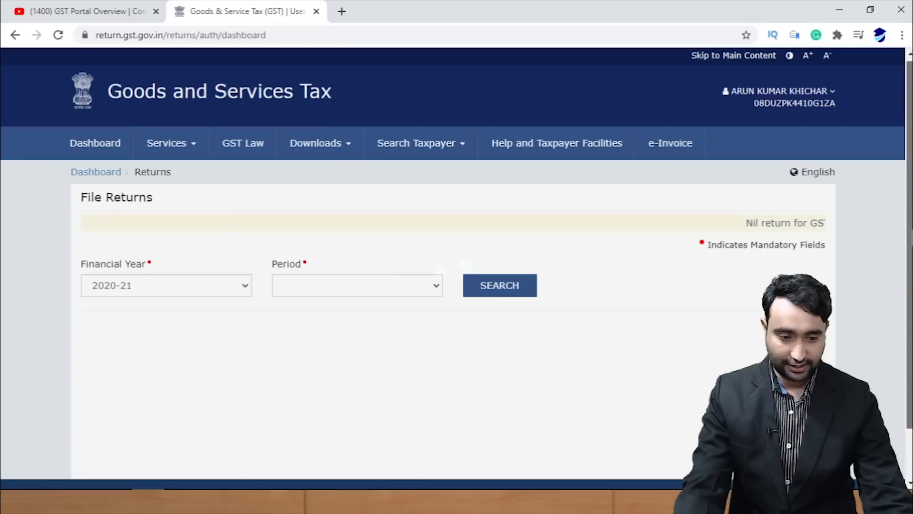
drag(912, 229, 904, 273)
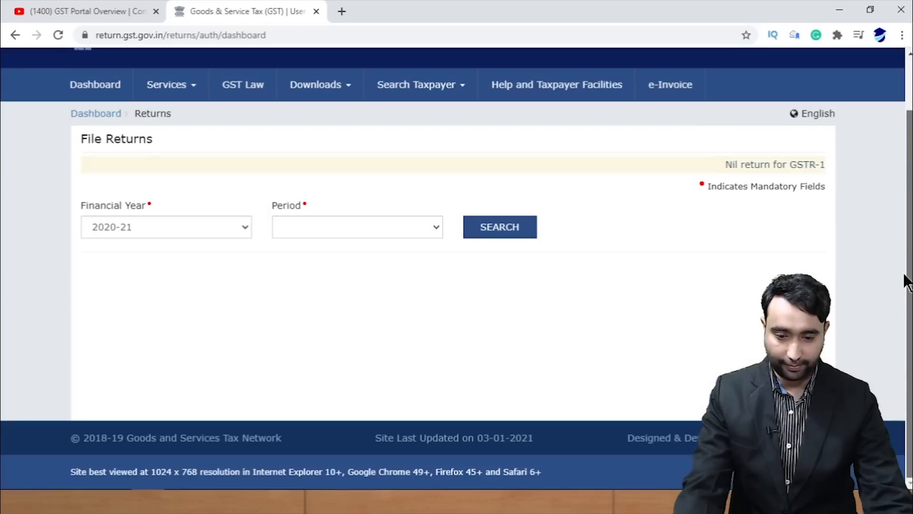
click(330, 228)
click(329, 353)
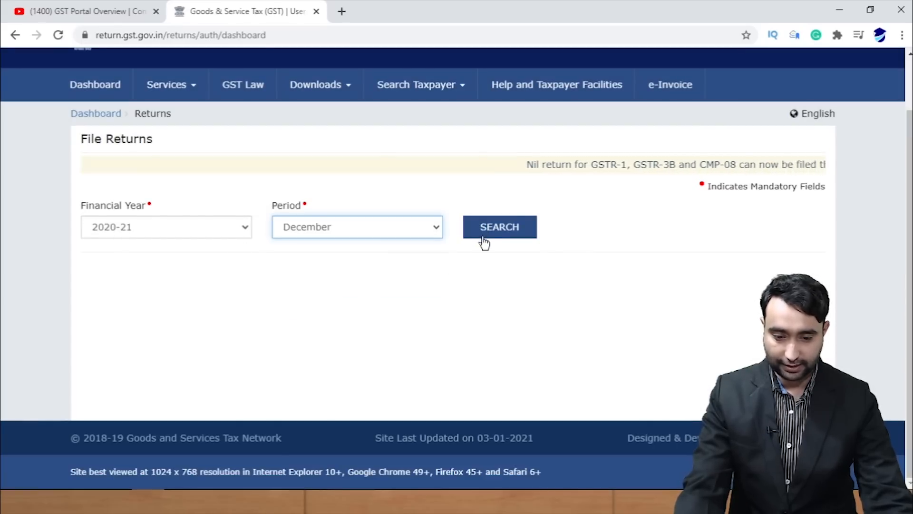
click(487, 230)
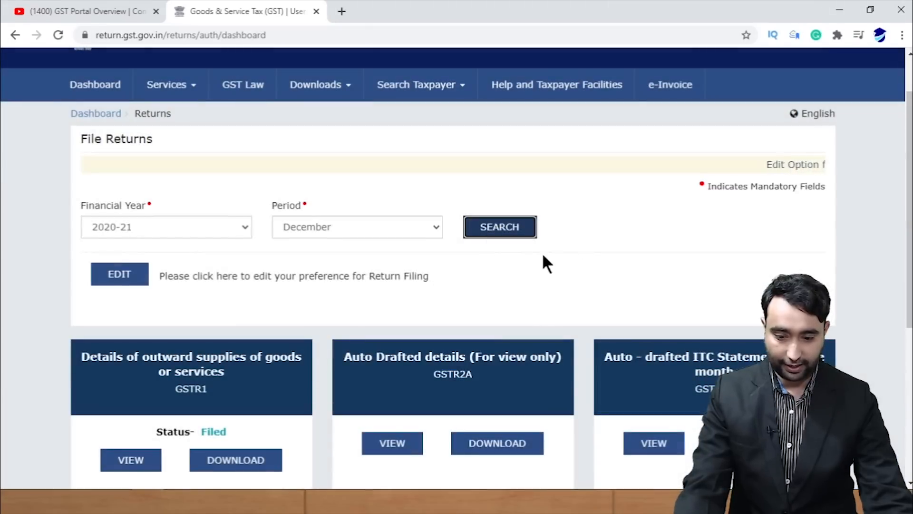
Start preparing the GSTR-3B monthly return online and dismiss the introductory notice about filing.
scroll(541, 252, down, 5)
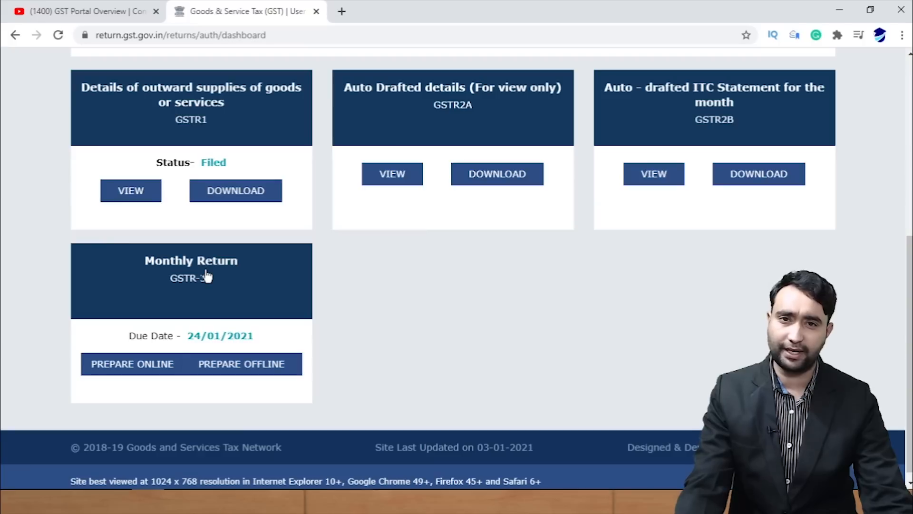
click(140, 368)
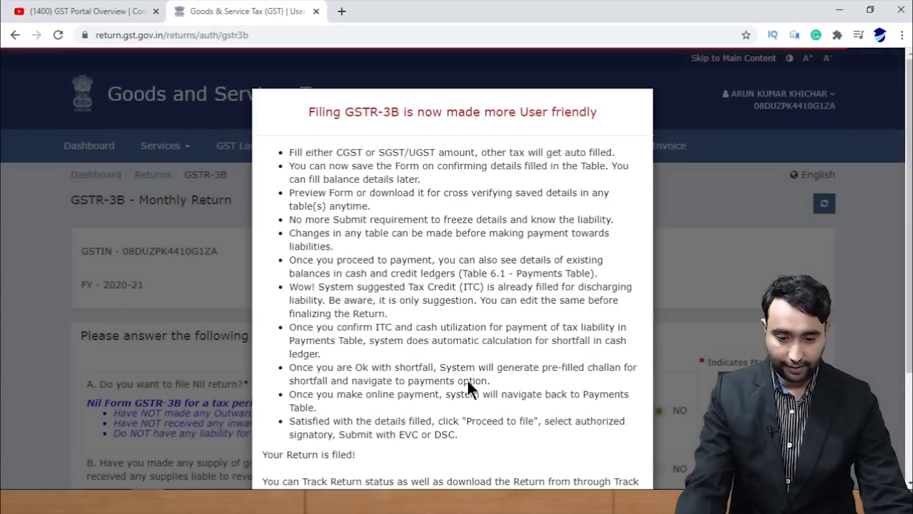
scroll(490, 434, down, 3)
click(457, 433)
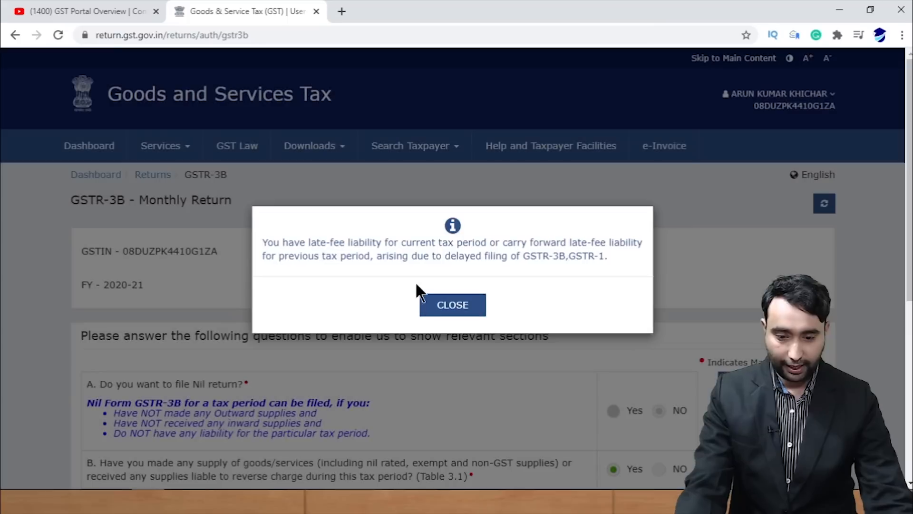
Read the late-fee liability message on the GSTR-3B page and close it.
drag(267, 240, 569, 268)
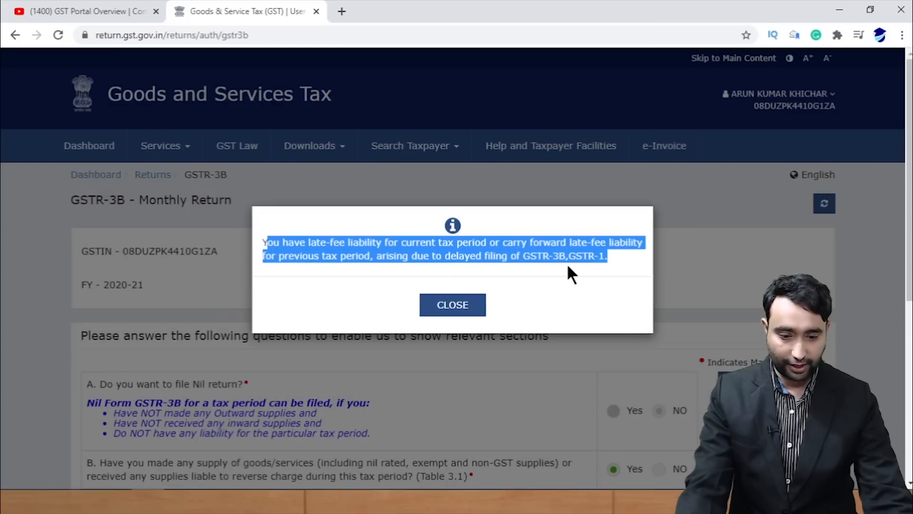
click(566, 264)
drag(264, 241, 458, 256)
click(516, 266)
drag(604, 256, 315, 259)
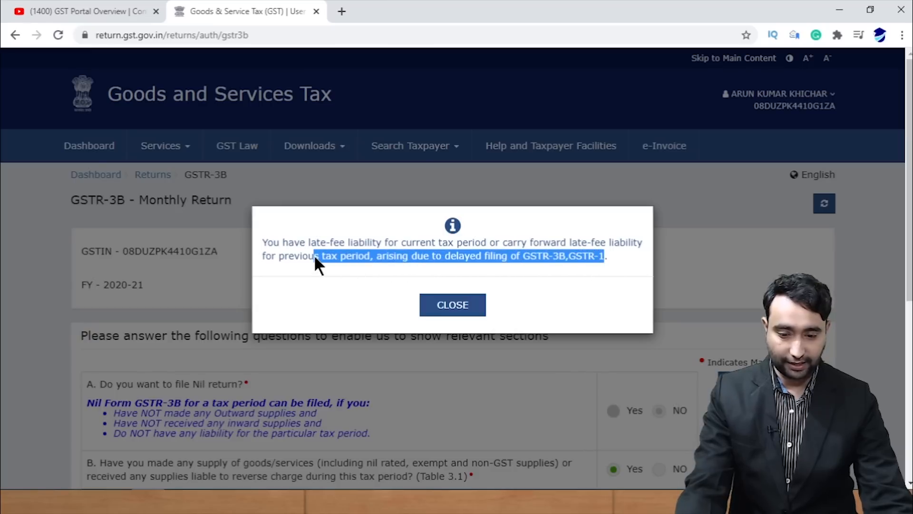
click(453, 305)
Examine the GSTR-3B questions A to G, especially those on supplies, input tax credit and interest or late fee.
scroll(444, 312, down, 5)
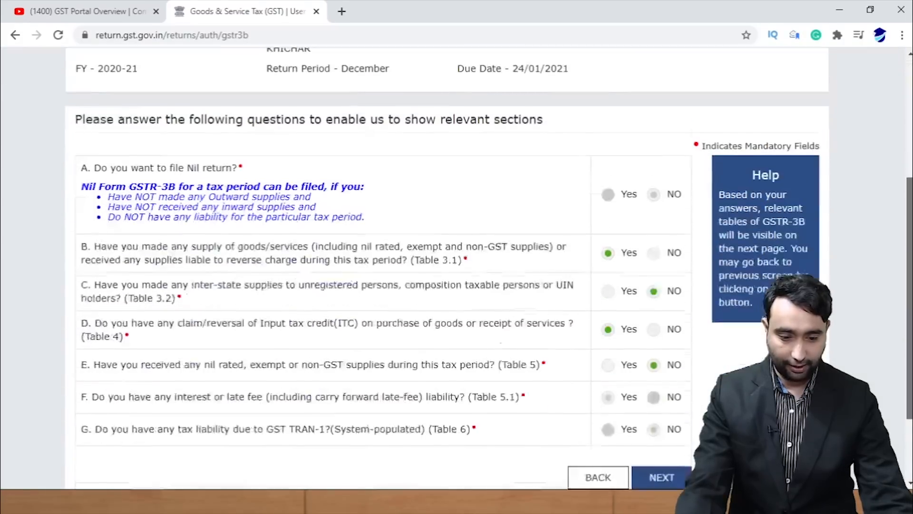
scroll(444, 312, down, 2)
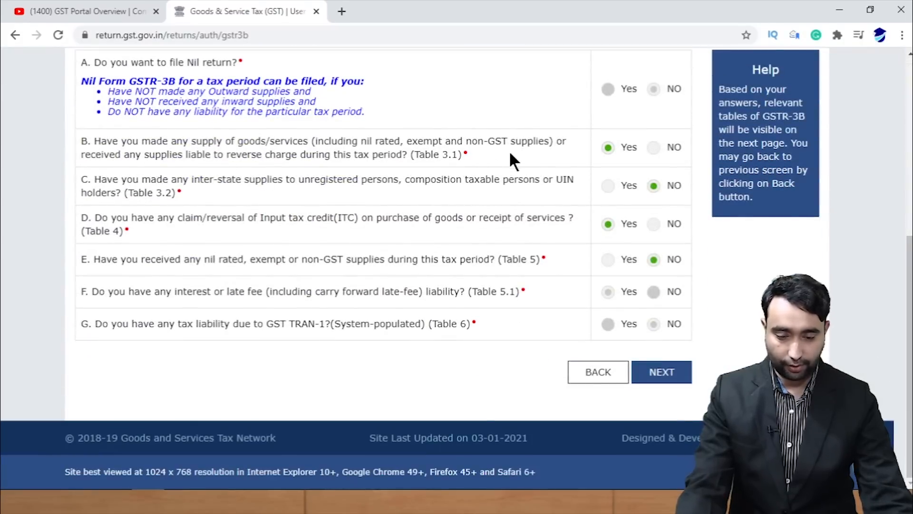
drag(526, 141, 451, 154)
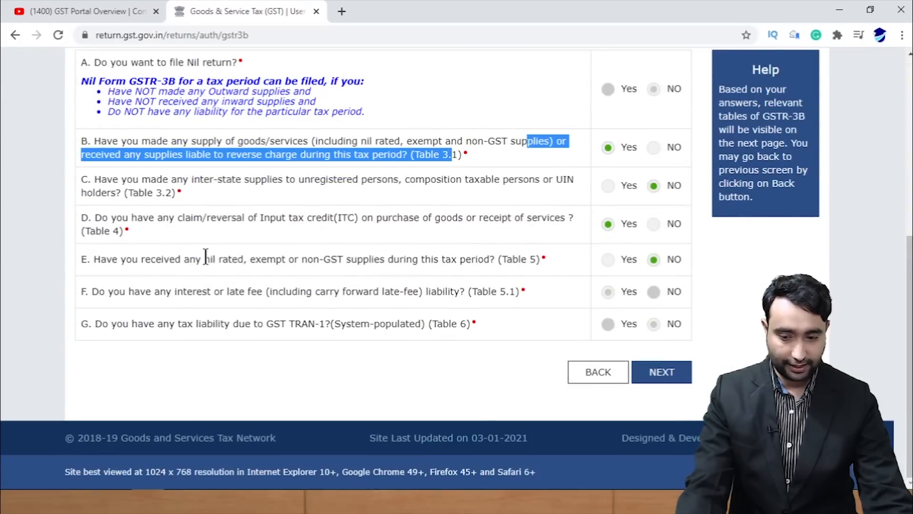
drag(148, 218, 304, 220)
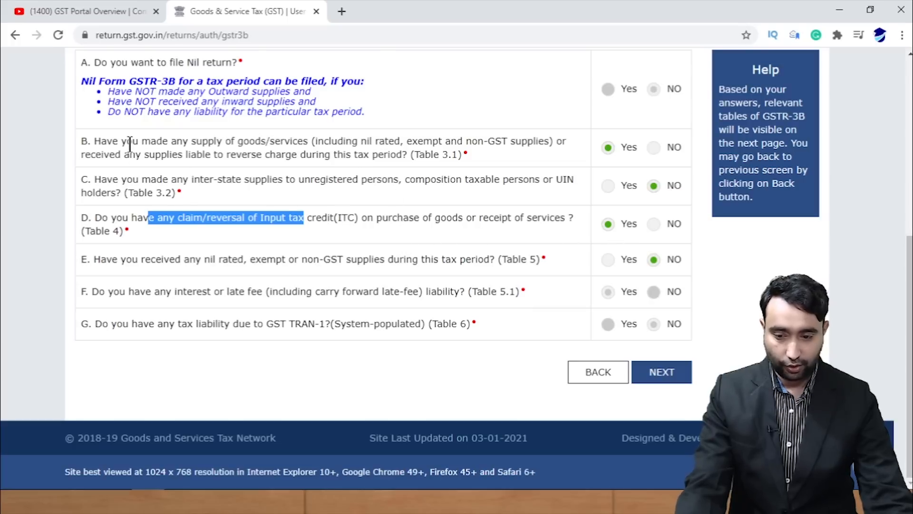
drag(129, 142, 307, 187)
drag(265, 217, 348, 218)
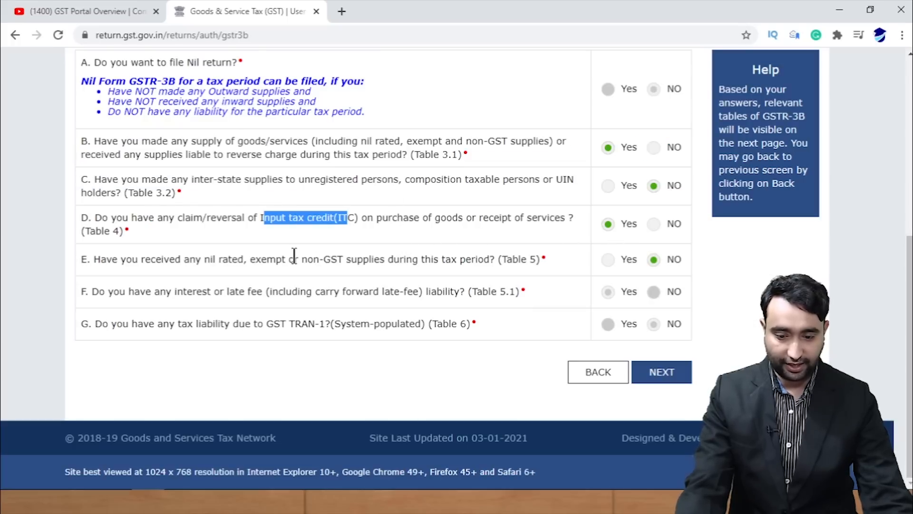
click(469, 238)
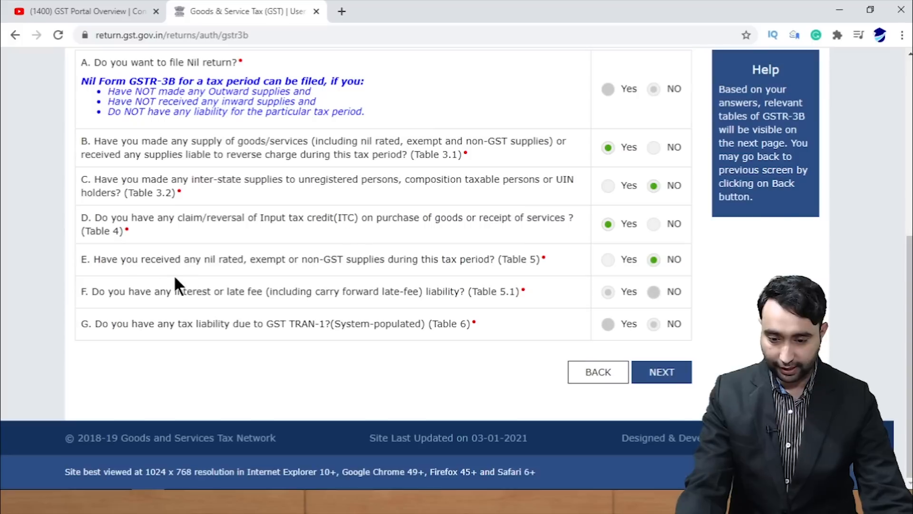
drag(113, 291, 172, 298)
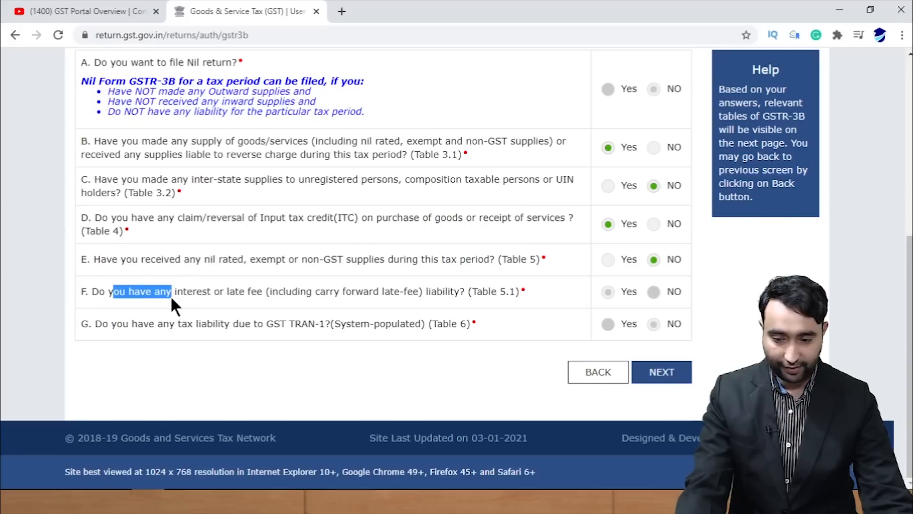
click(473, 292)
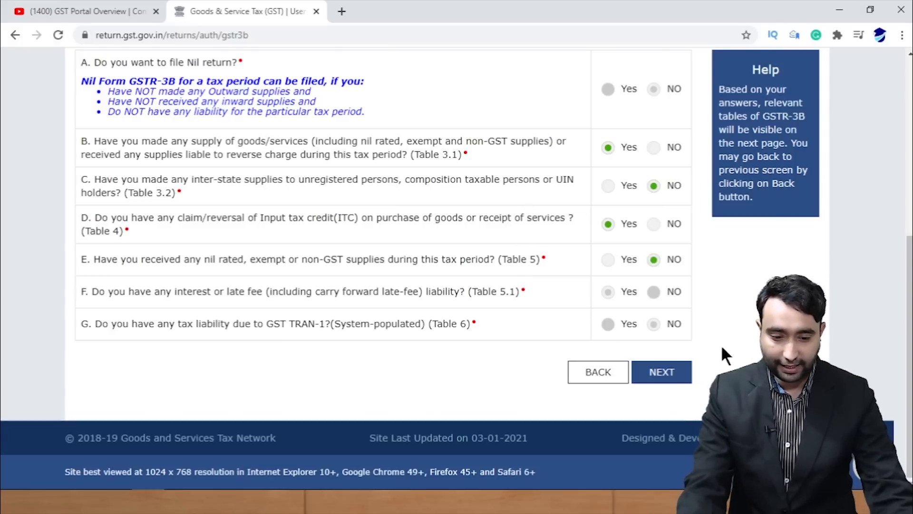
Continue to the GSTR-3B summary and review the outward tax, eligible ITC, and interest and late fee sections.
click(652, 371)
click(699, 370)
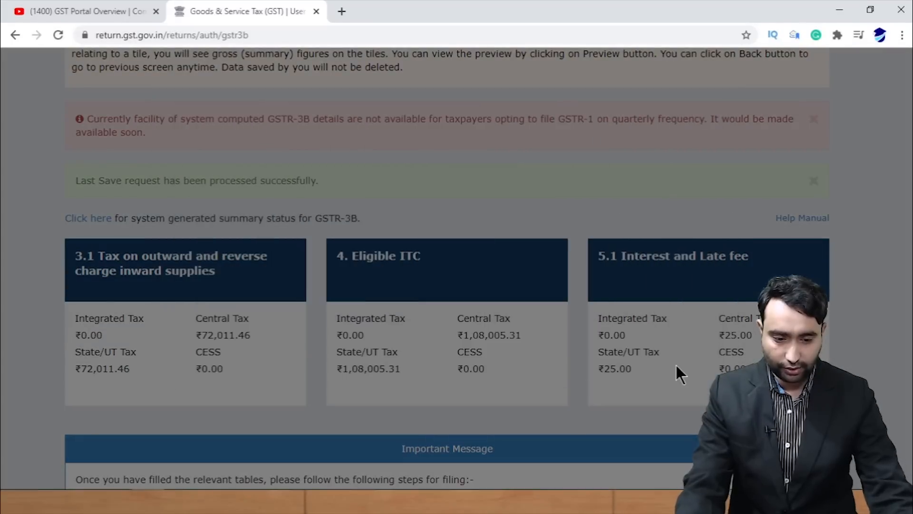
scroll(342, 286, down, 3)
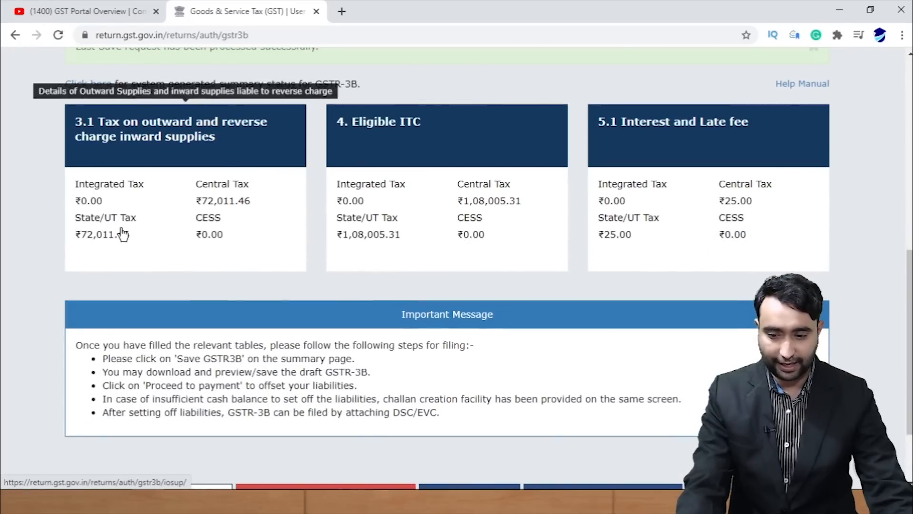
scroll(614, 233, down, 1)
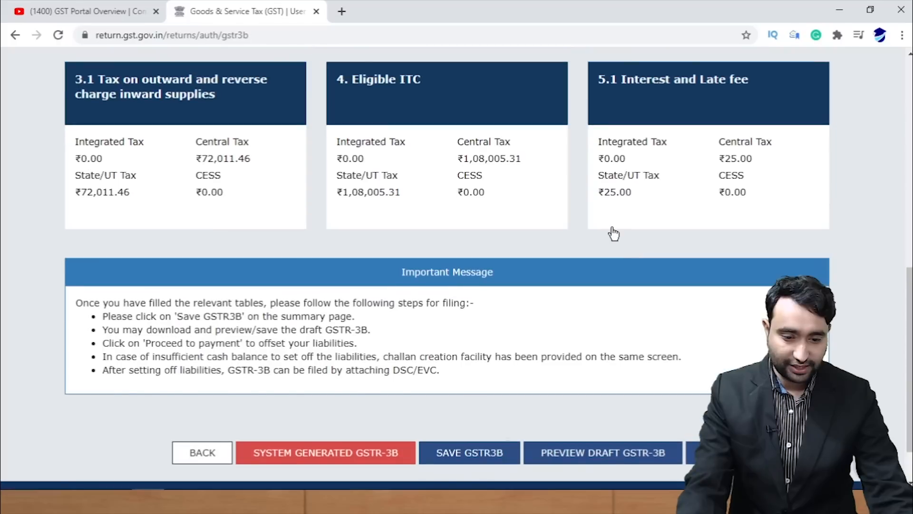
scroll(614, 233, up, 1)
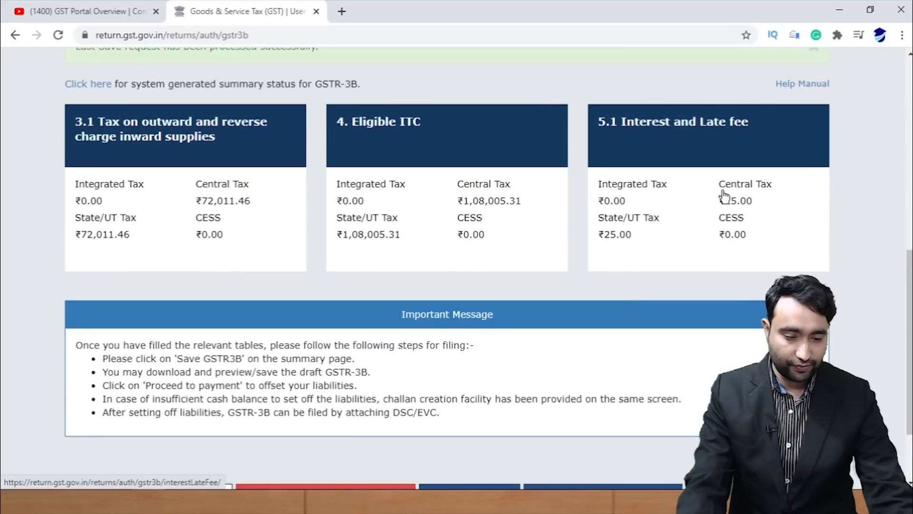
scroll(656, 231, down, 2)
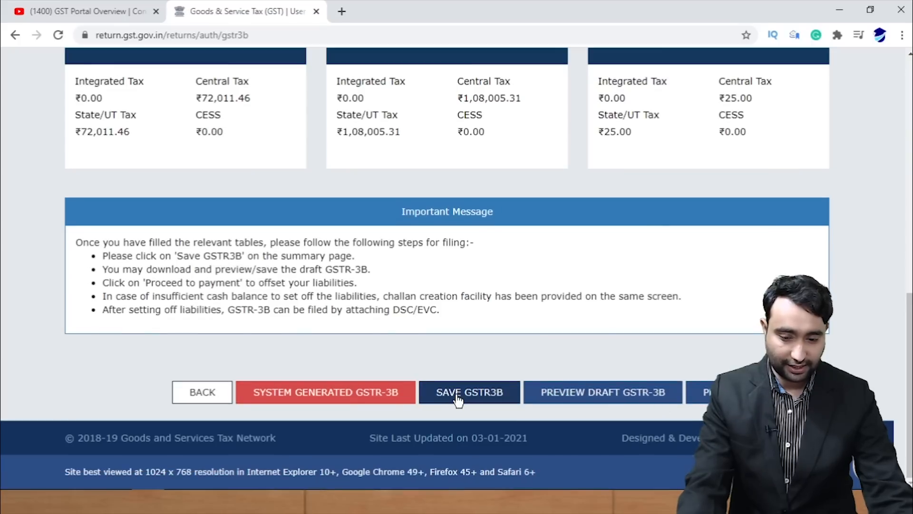
Proceed to payment and check the late fee payable and late fee to be paid in cash in the offset table.
click(699, 392)
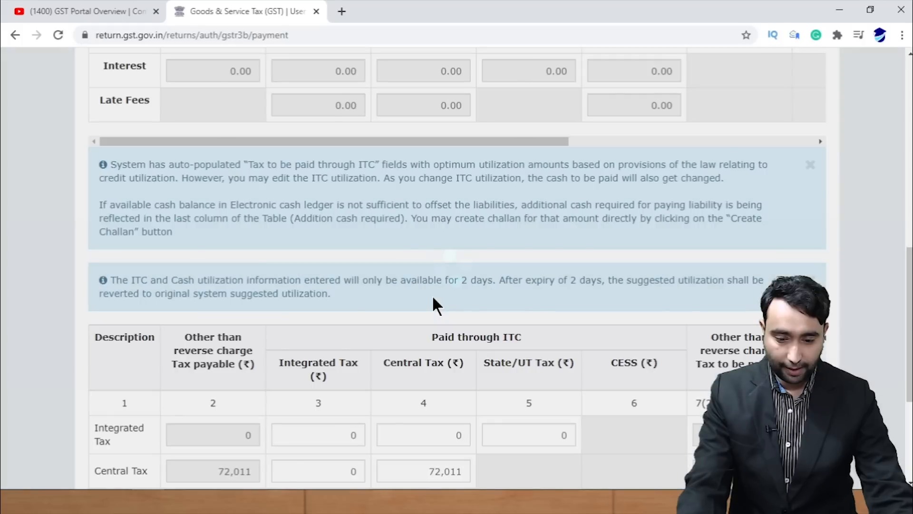
scroll(432, 295, down, 5)
drag(412, 363, 763, 366)
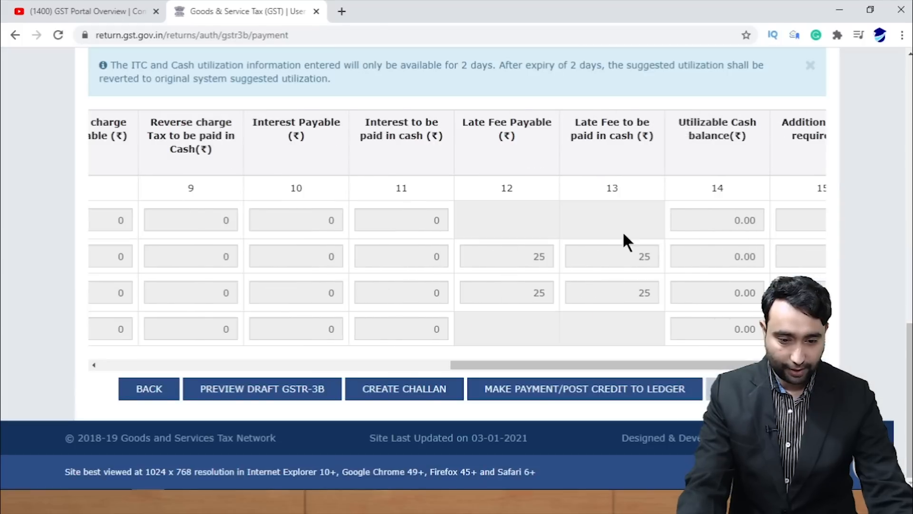
double_click(521, 259)
click(630, 259)
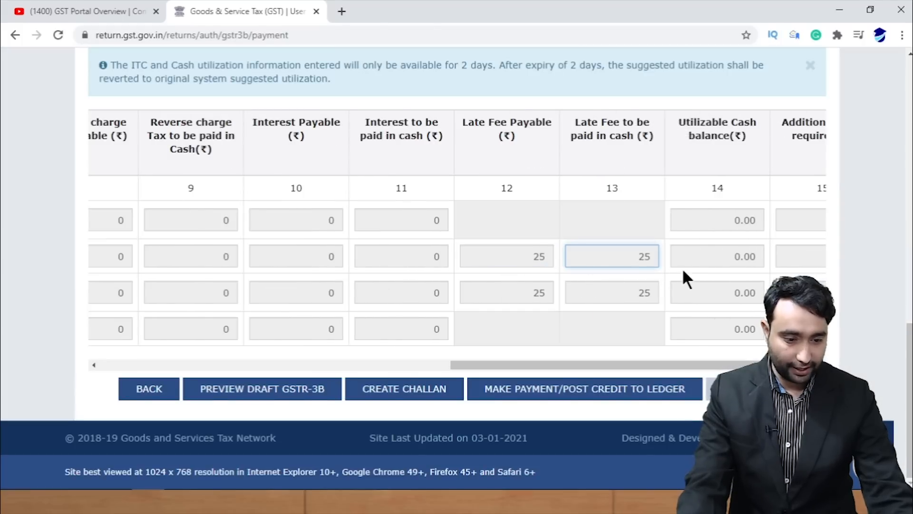
Check the cash ledger balance table for tax, interest and late fees on the payment page.
scroll(683, 281, up, 4)
scroll(675, 279, up, 7)
scroll(437, 386, down, 1)
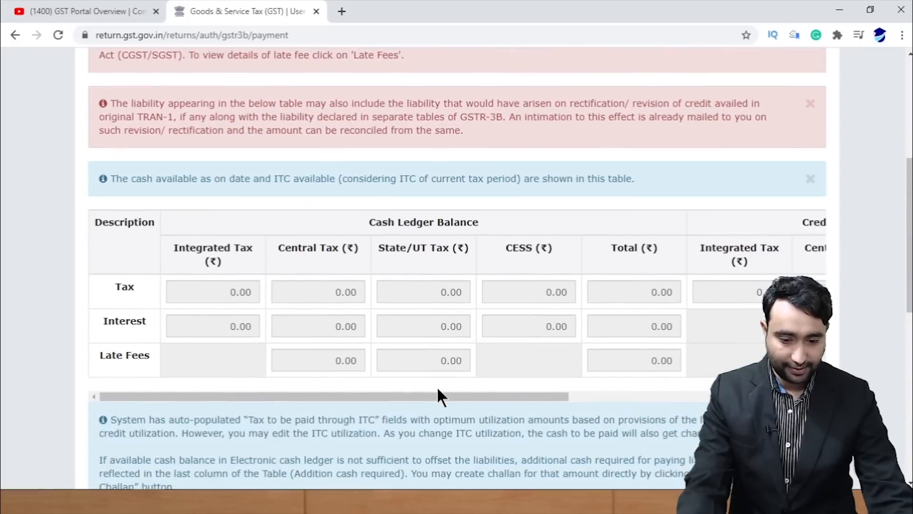
click(227, 286)
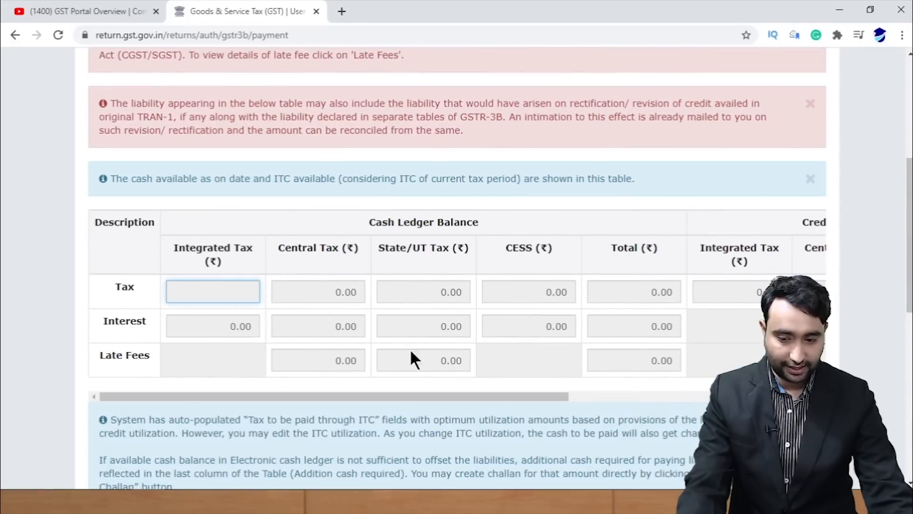
Open the challan from the GSTR-3B payment page and examine its prefilled CGST and Rajasthan SGST fee amounts.
click(304, 358)
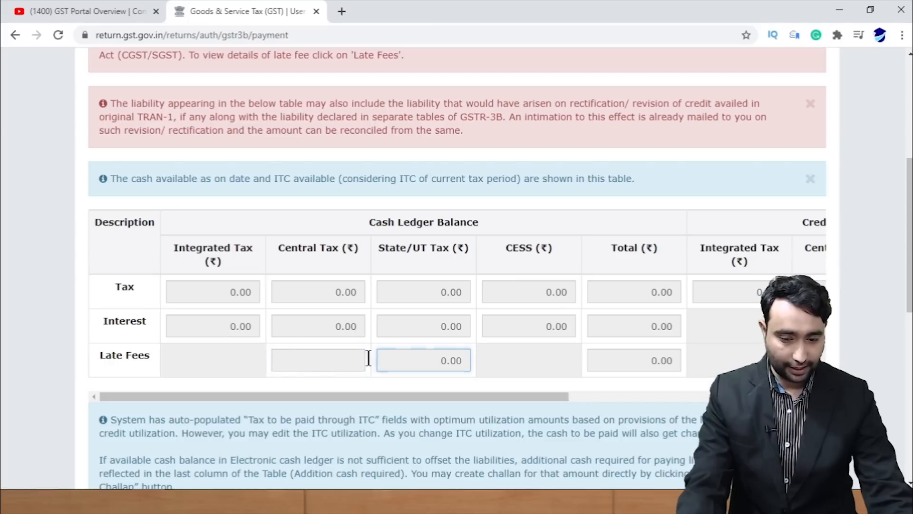
click(397, 363)
scroll(902, 224, down, 10)
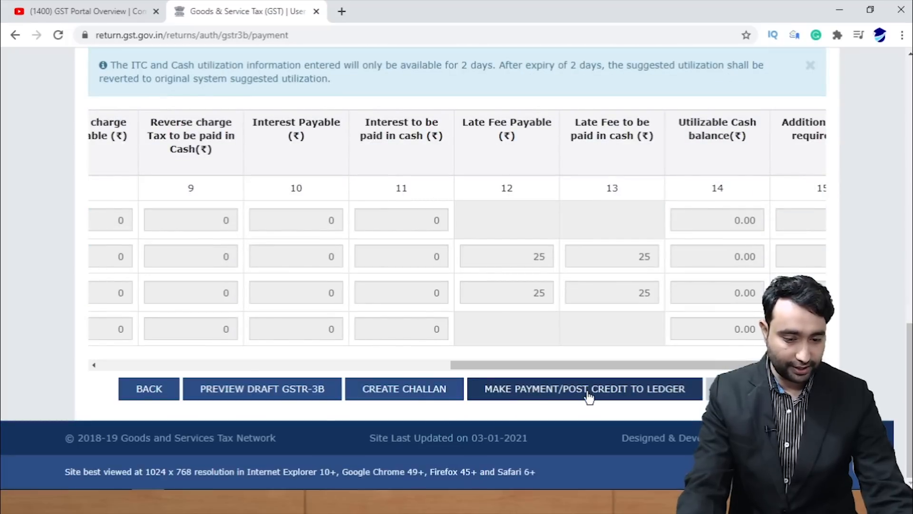
click(404, 400)
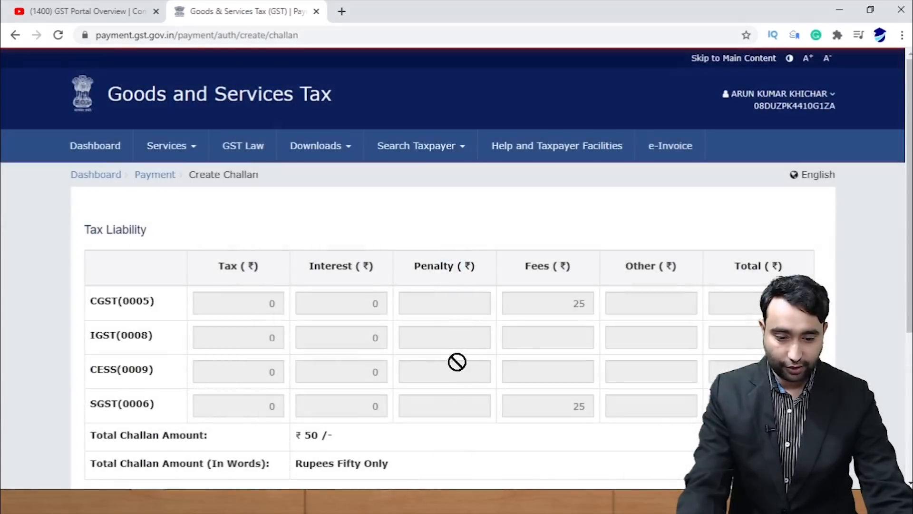
scroll(445, 369, down, 2)
scroll(442, 362, down, 4)
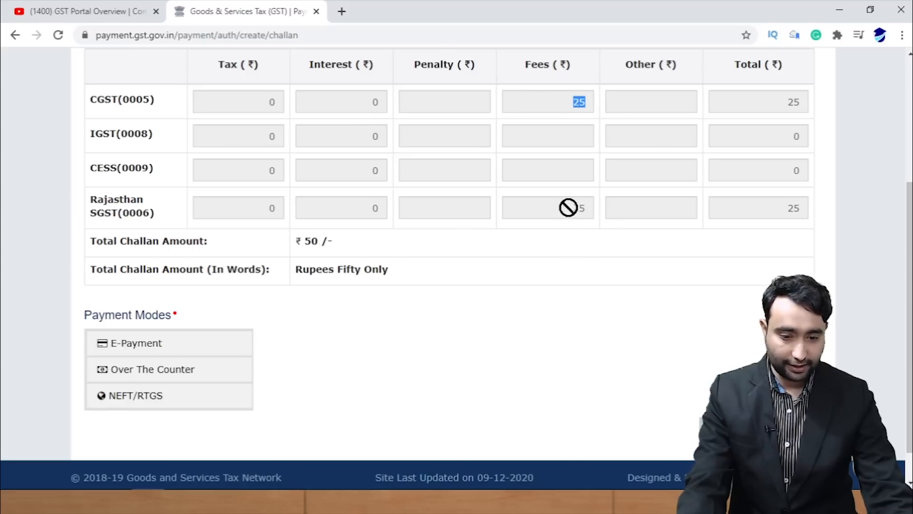
drag(568, 207, 593, 200)
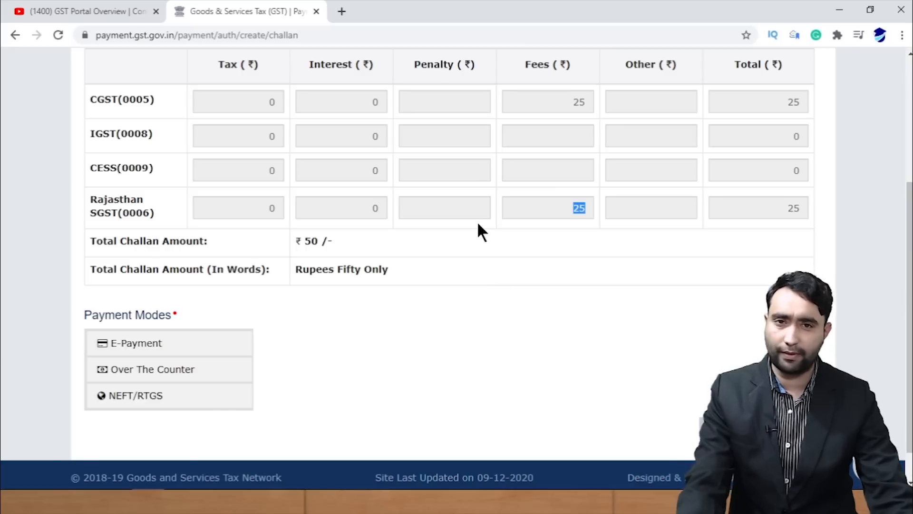
scroll(468, 314, up, 3)
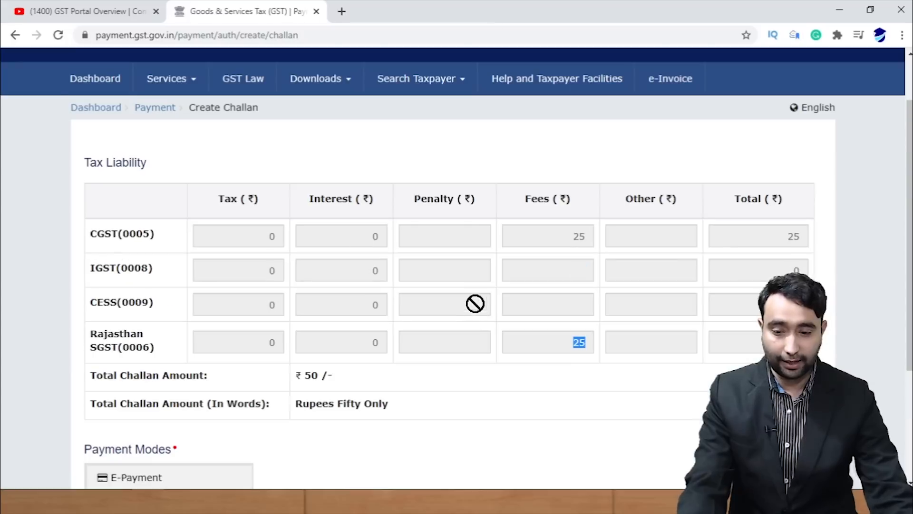
Return to the dashboard and open a new blank challan from the payment services.
click(91, 85)
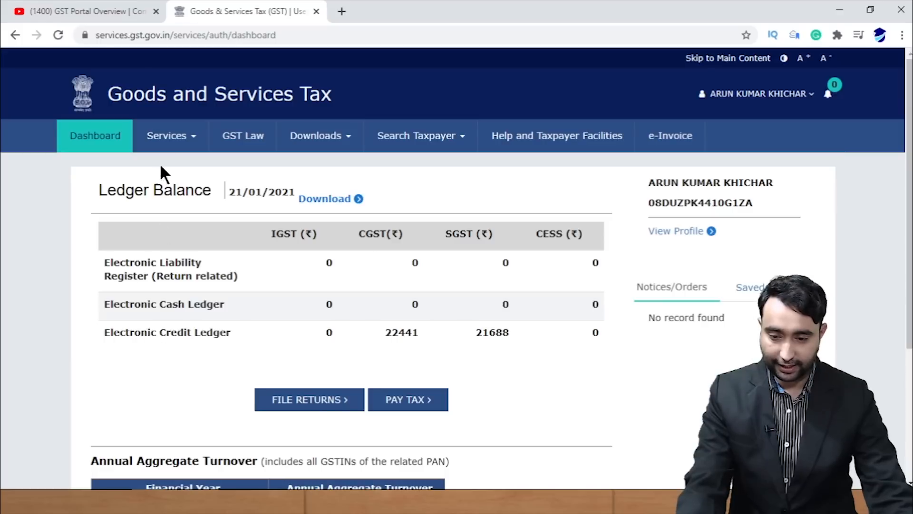
mouse_move(177, 138)
mouse_move(290, 166)
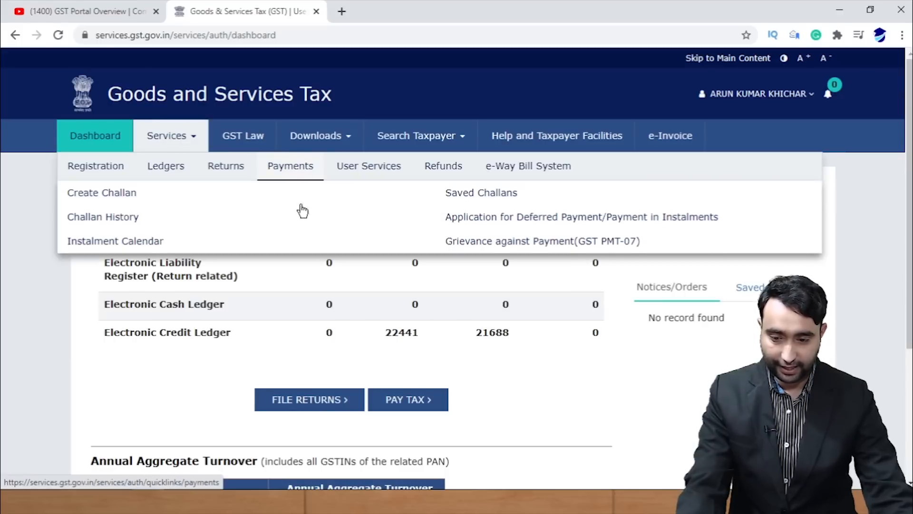
click(125, 197)
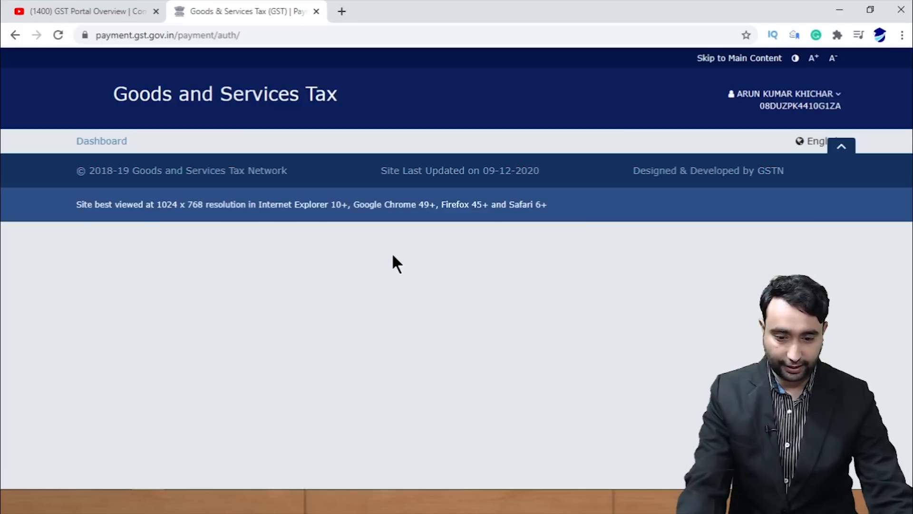
scroll(375, 297, down, 2)
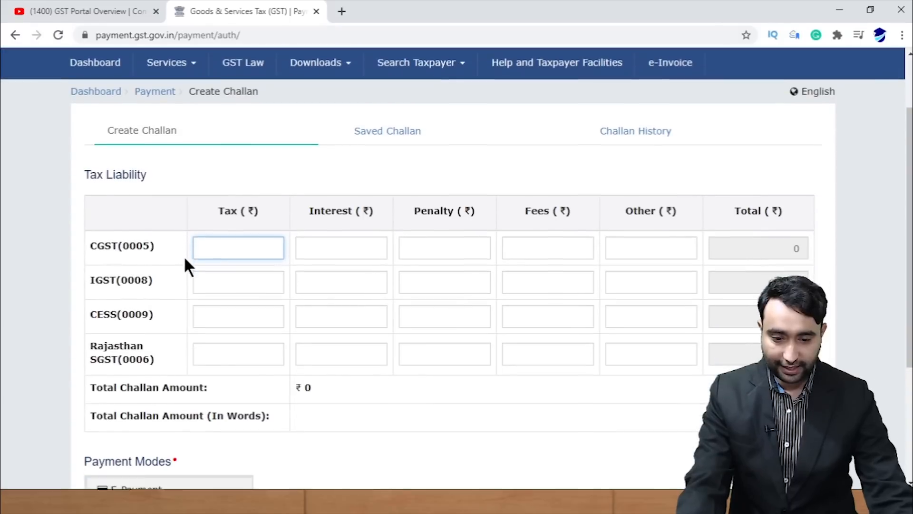
scroll(484, 214, down, 1)
drag(574, 166, 526, 165)
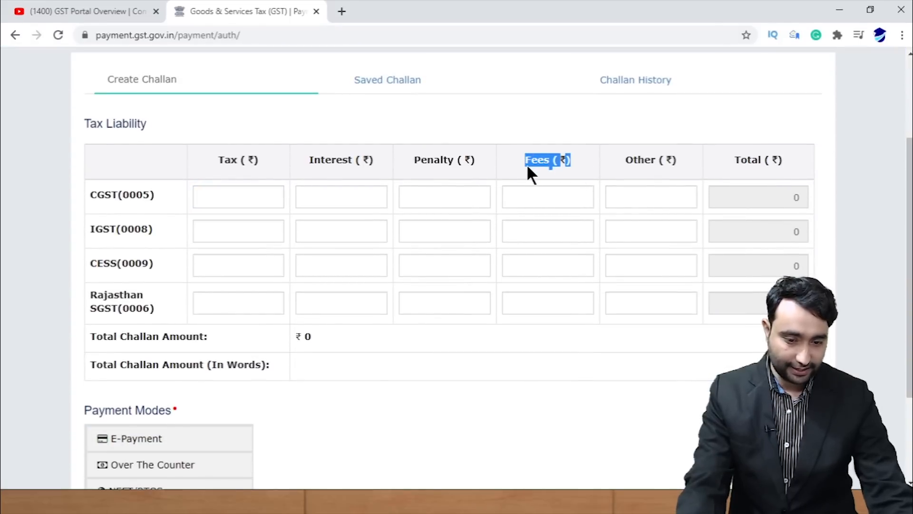
Enter 25 as the tax amount for both CGST(0005) and Rajasthan SGST(0006) in the challan.
click(252, 197)
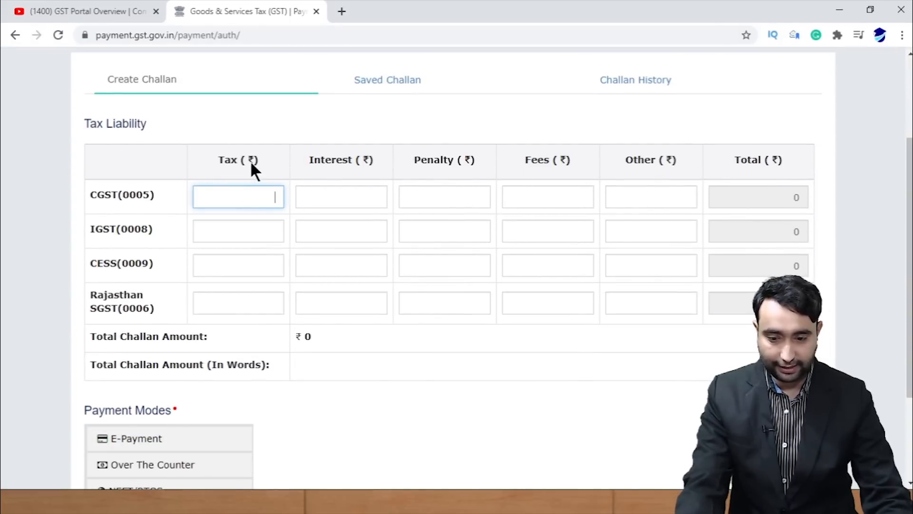
text(25)
click(246, 303)
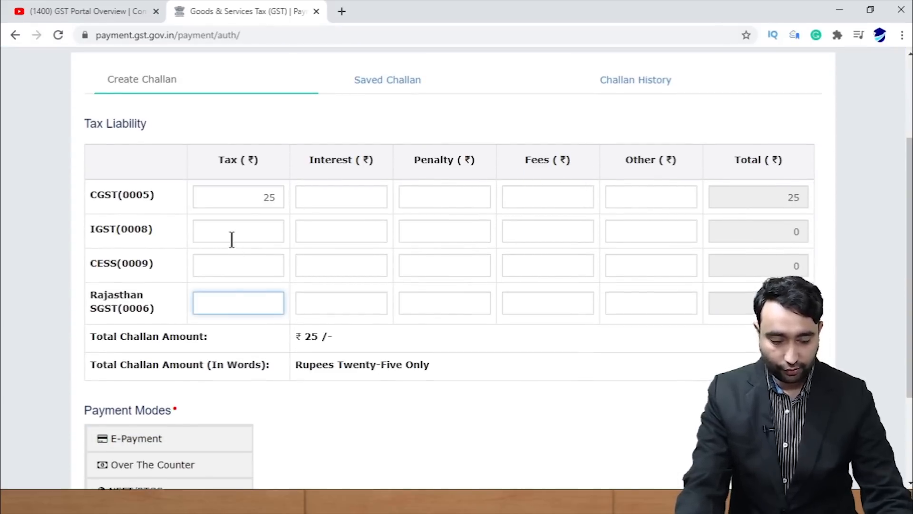
text(25)
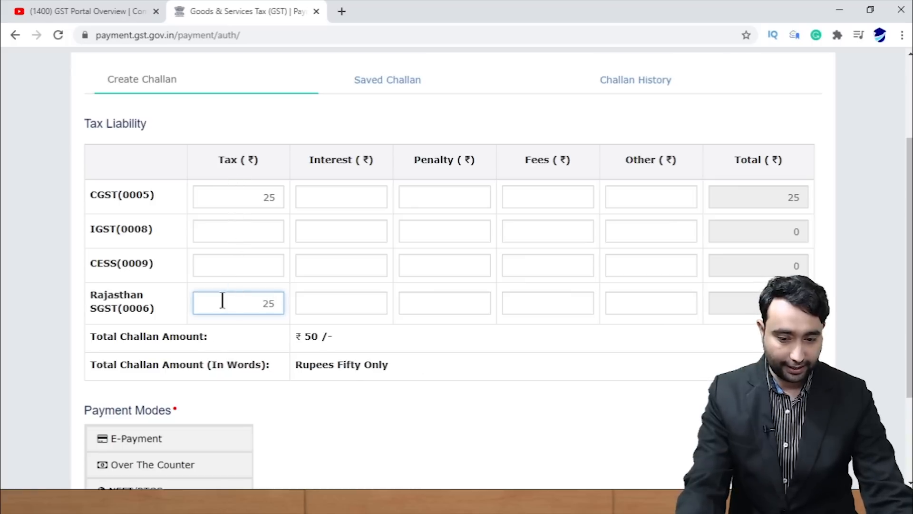
Choose E-Payment as the payment mode and generate the challan.
scroll(222, 300, down, 3)
click(153, 309)
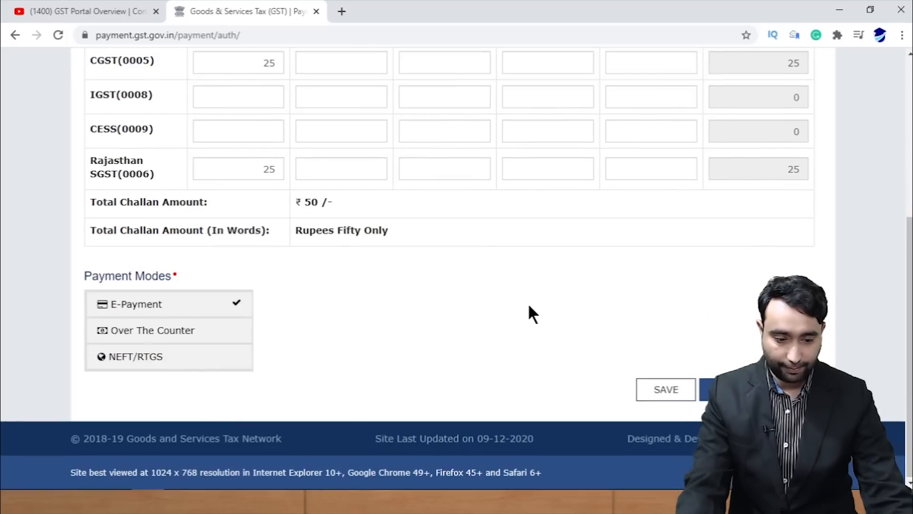
scroll(363, 310, up, 1)
scroll(386, 315, down, 1)
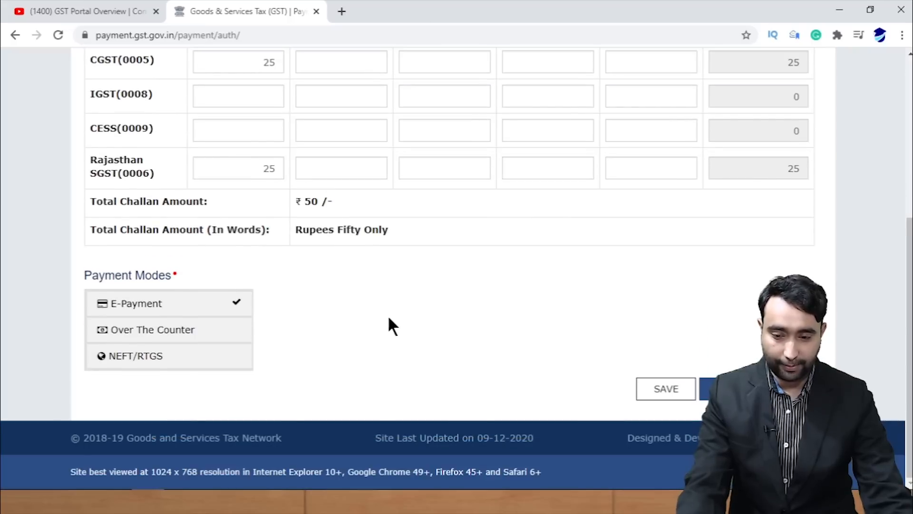
scroll(387, 315, up, 1)
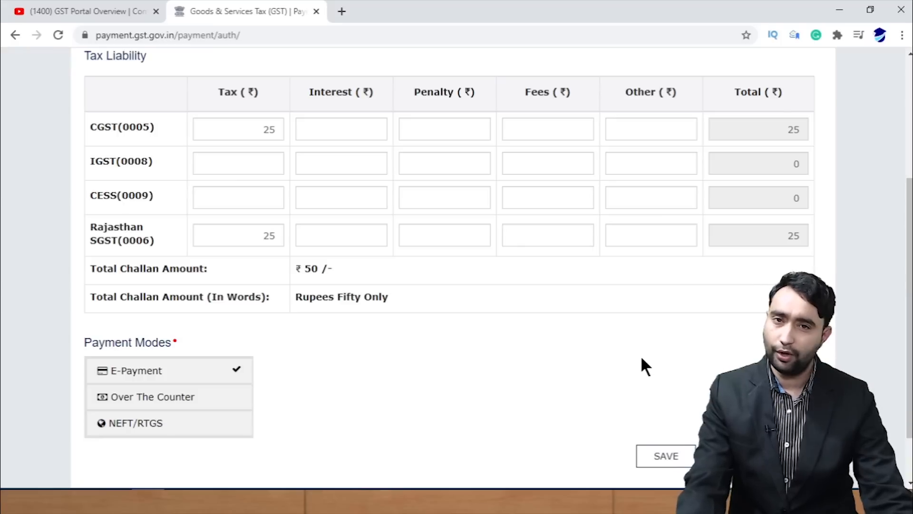
scroll(477, 351, down, 1)
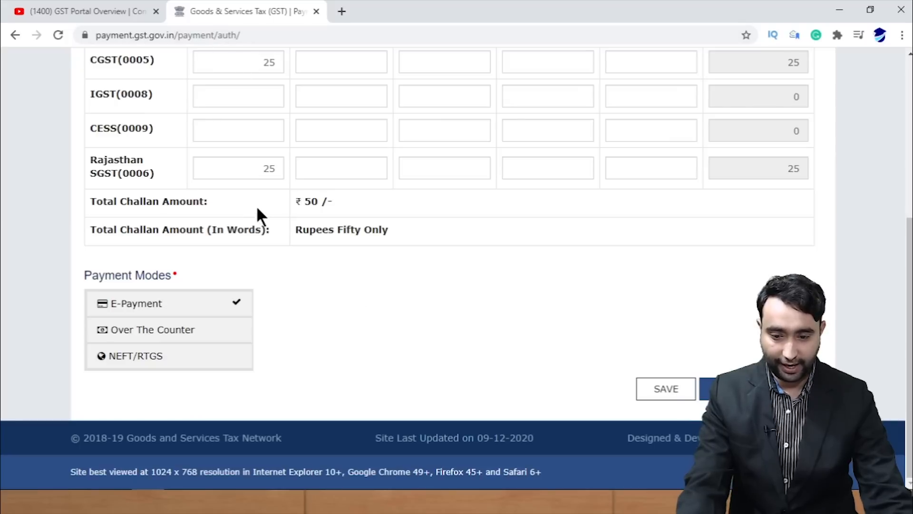
click(760, 389)
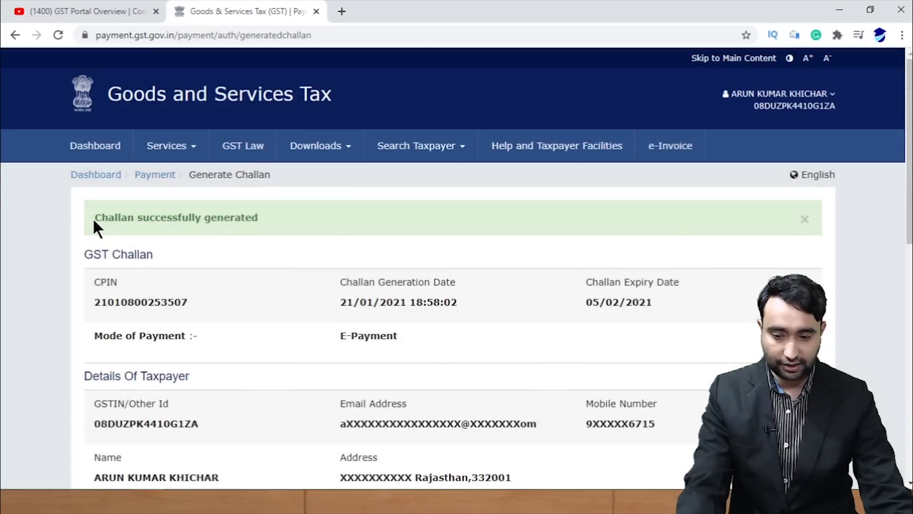
drag(93, 217, 253, 220)
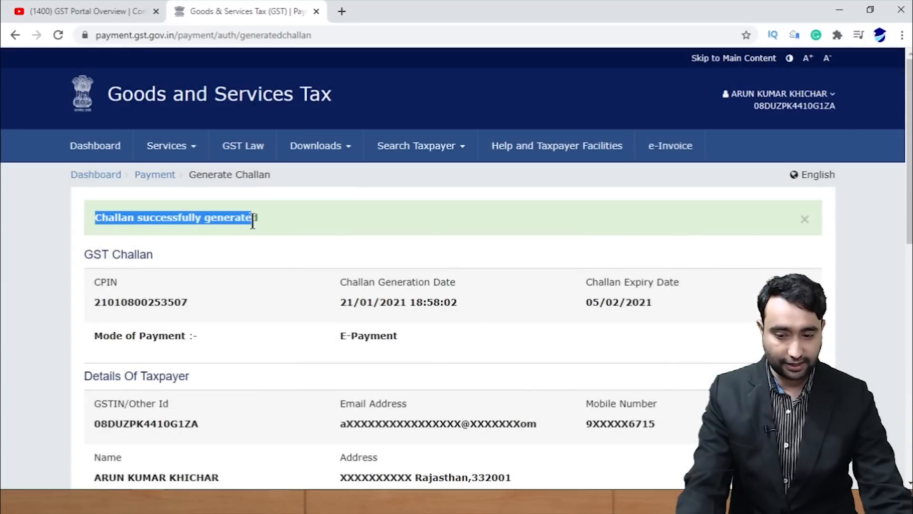
click(19, 290)
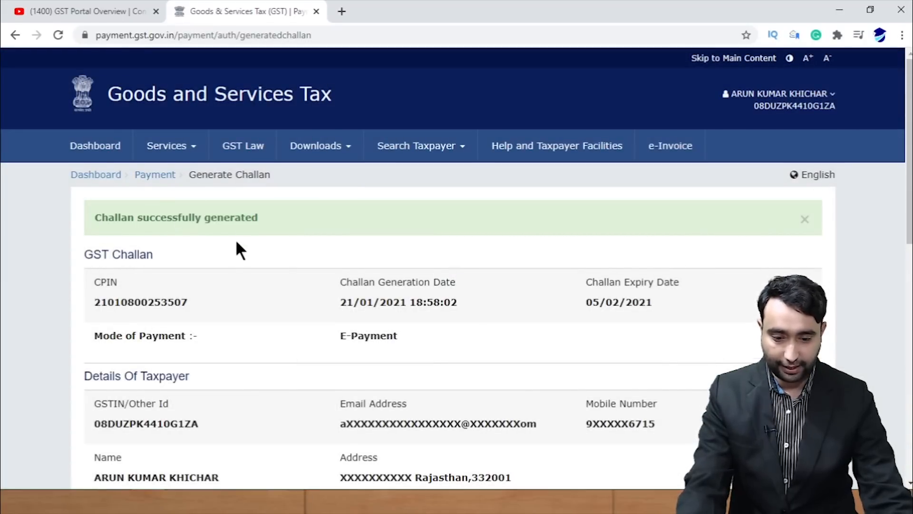
Choose Net Banking with IDBI Bank, accept the terms and conditions, and proceed to make the payment.
scroll(238, 245, down, 10)
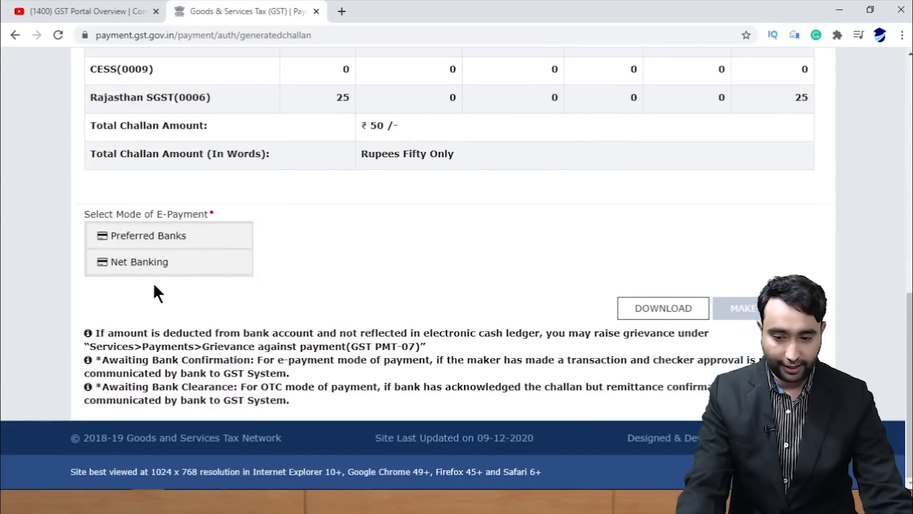
click(162, 262)
scroll(287, 283, down, 3)
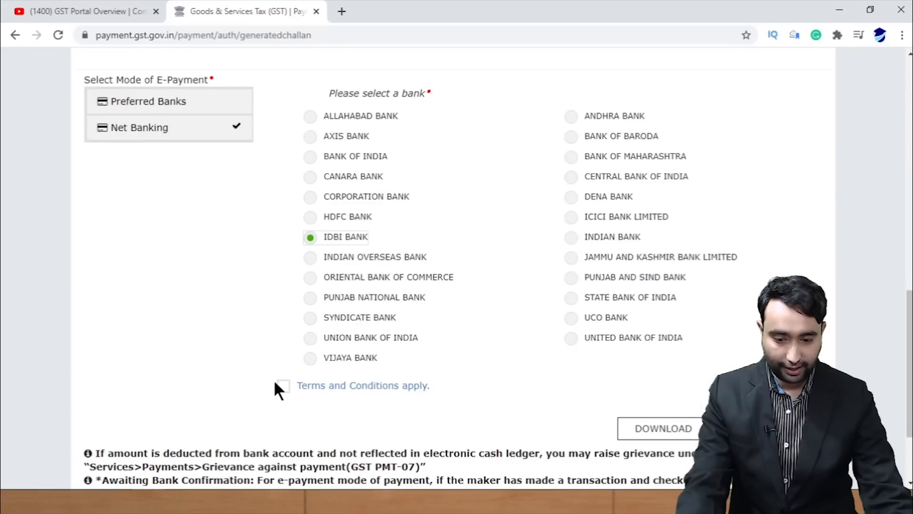
click(768, 429)
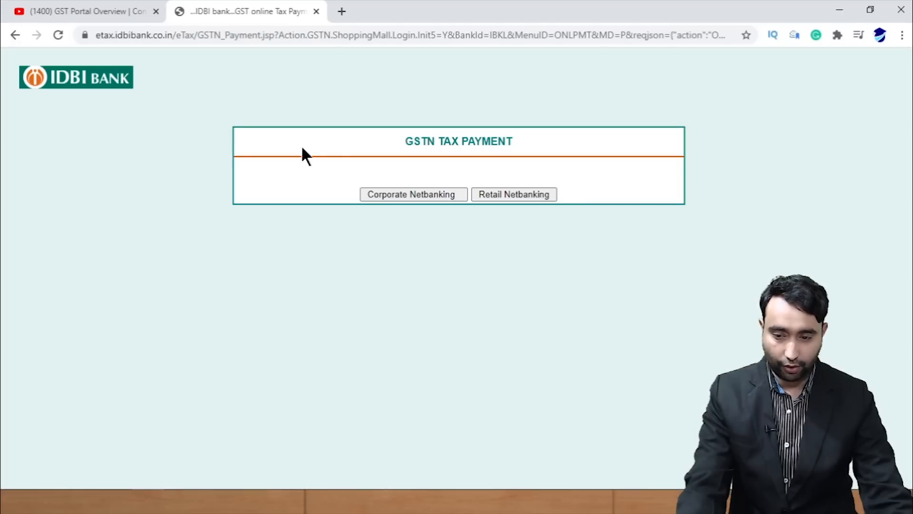
Continue with IDBI Retail Netbanking, enter the transaction password and submit the GST payment.
click(520, 196)
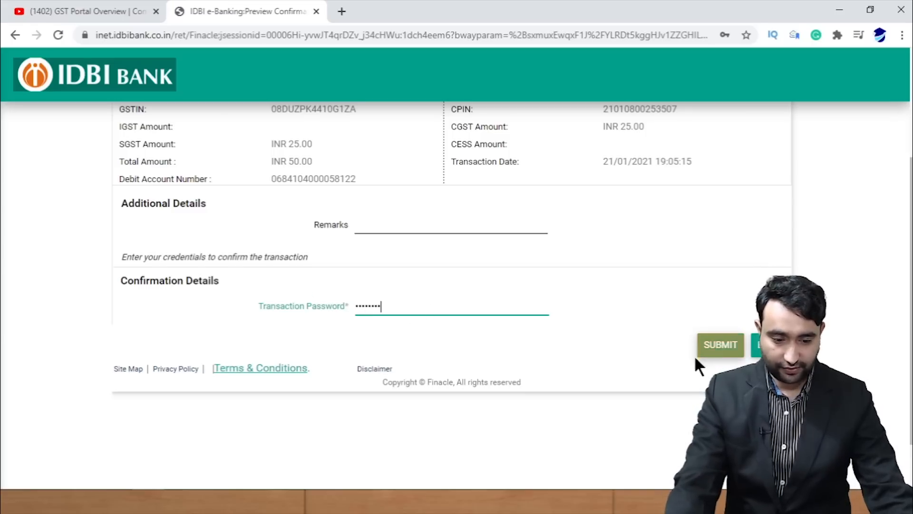
click(716, 350)
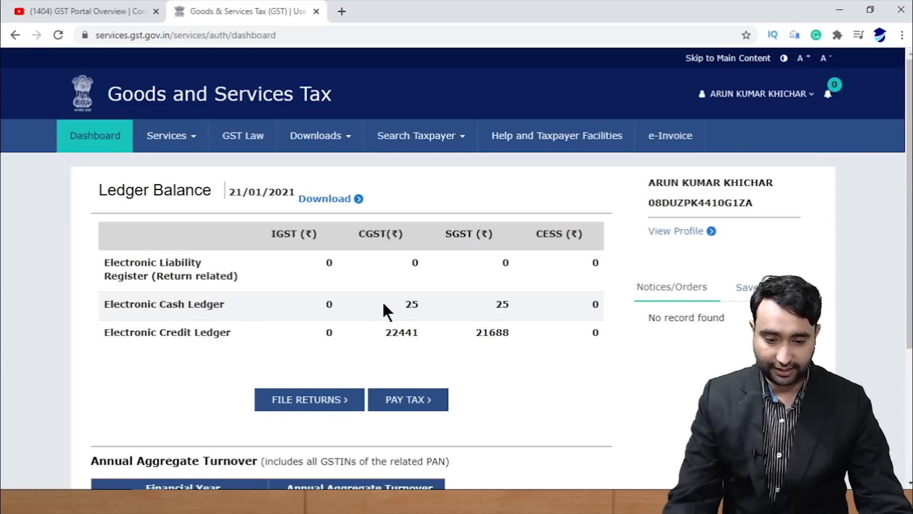
Check the CGST and SGST balances of the Electronic Cash Ledger on the GST portal dashboard.
drag(459, 306, 502, 302)
click(516, 304)
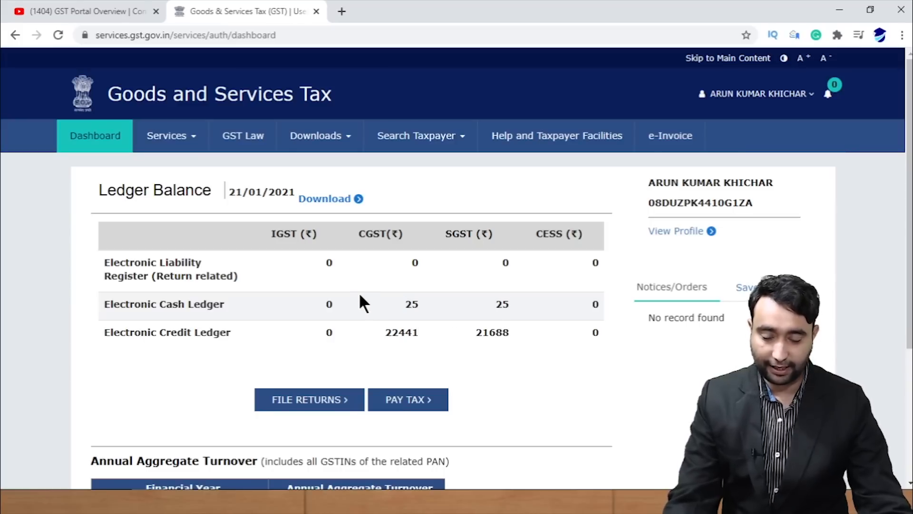
scroll(430, 284, down, 2)
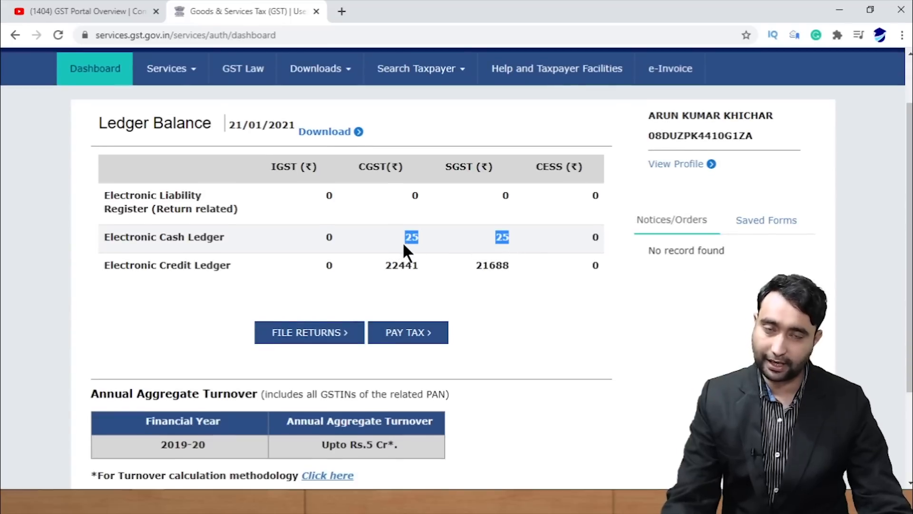
Search the returns for December of financial year 2020-21 and open GSTR-3B for online preparation.
click(315, 341)
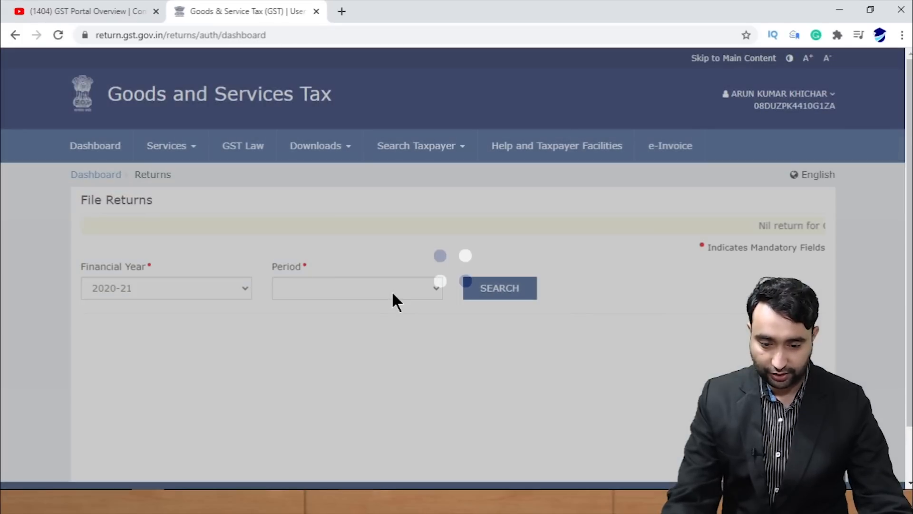
click(393, 294)
click(342, 414)
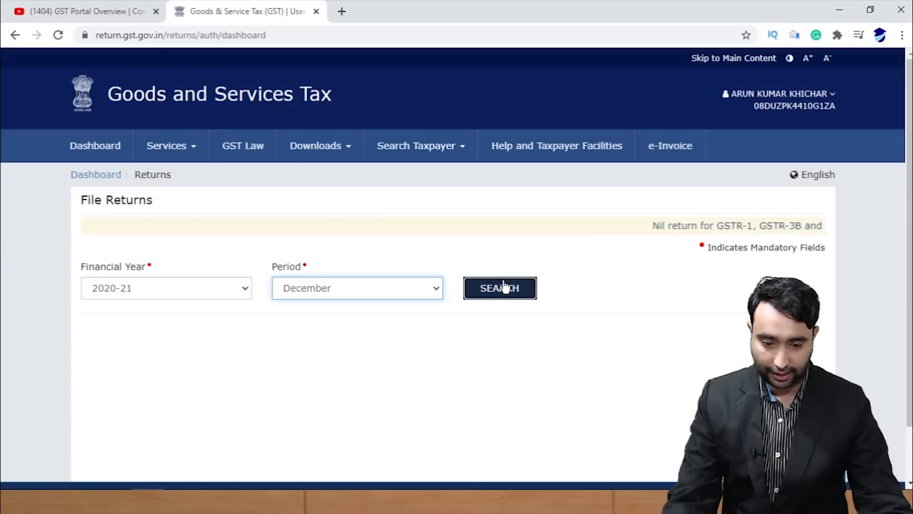
click(500, 288)
scroll(903, 309, down, 7)
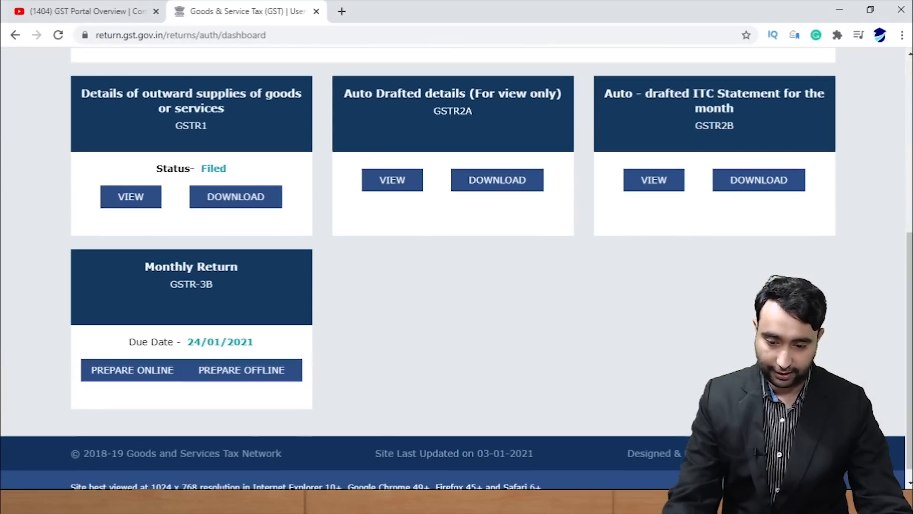
click(119, 374)
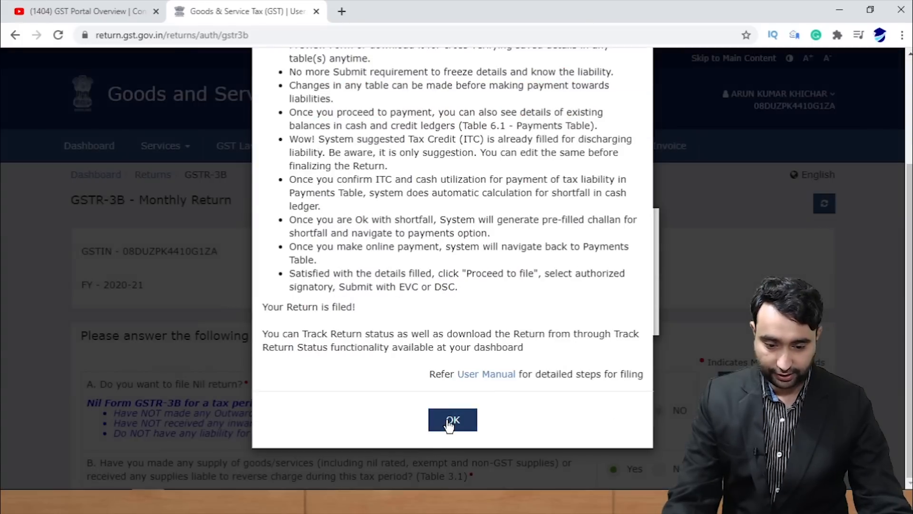
Dismiss the filing instructions and late-fee notice, and continue past the questionnaire to the GSTR-3B summary.
click(449, 421)
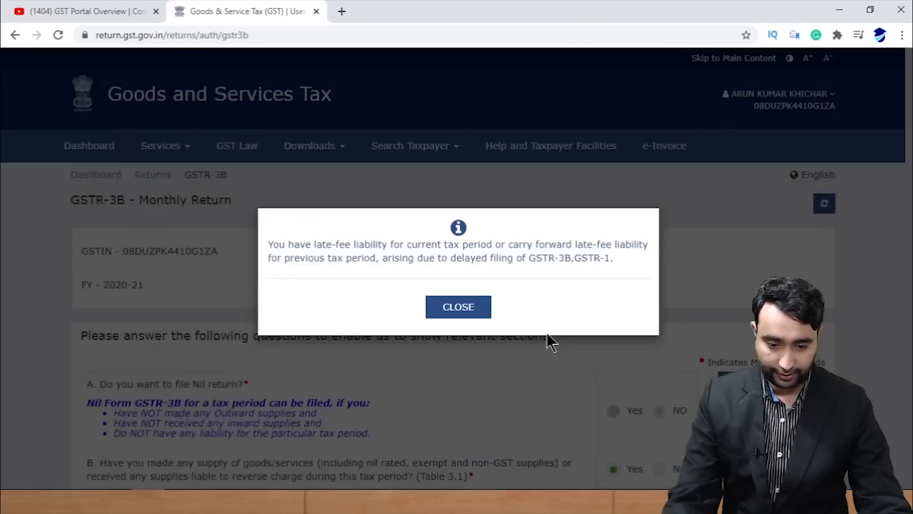
click(451, 304)
scroll(523, 332, down, 6)
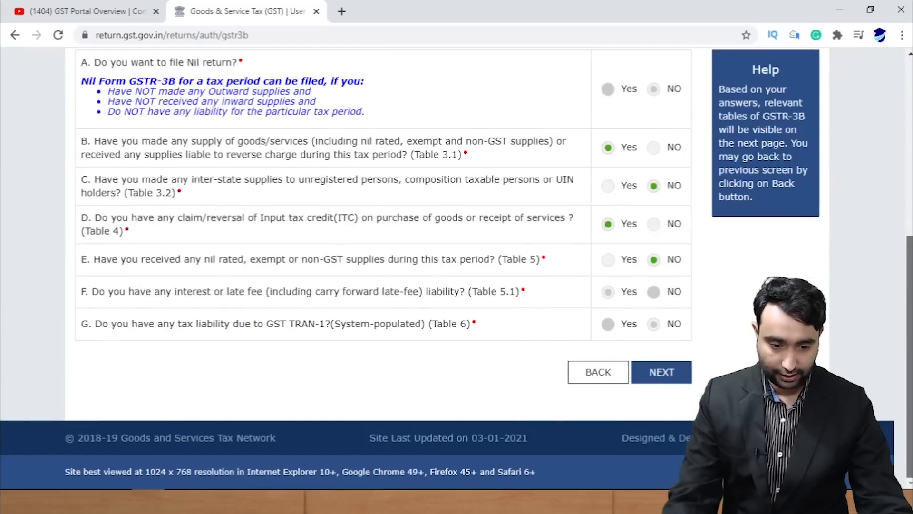
click(663, 371)
click(692, 367)
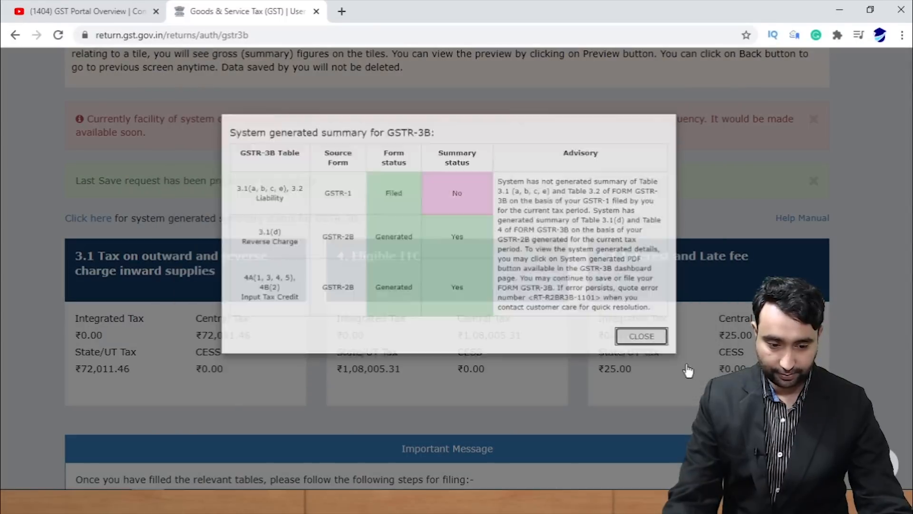
Proceed from the GSTR-3B summary to payment of tax and go to the ITC utilization table.
scroll(684, 371, down, 2)
scroll(685, 371, down, 3)
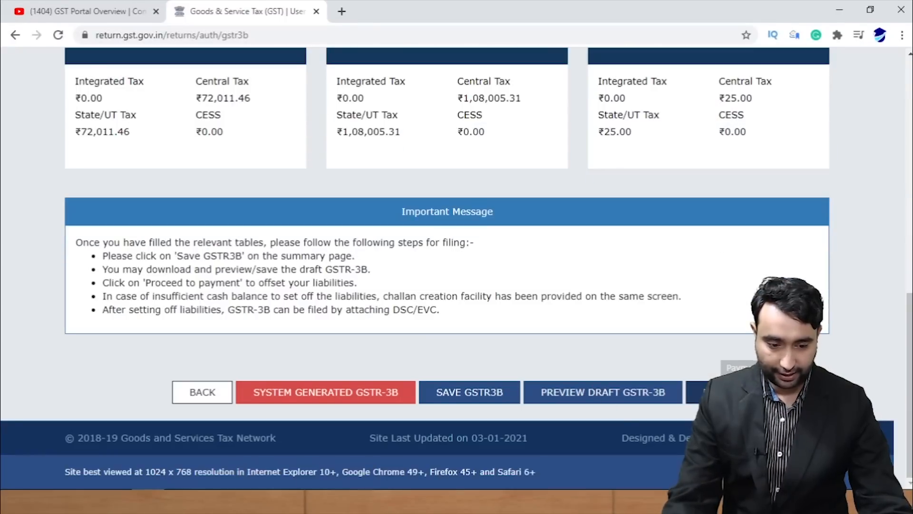
click(699, 392)
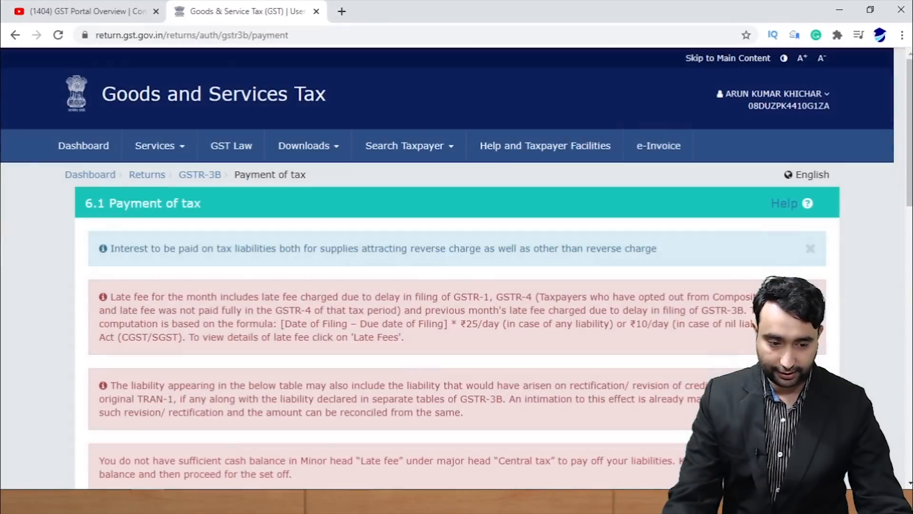
scroll(457, 268, down, 15)
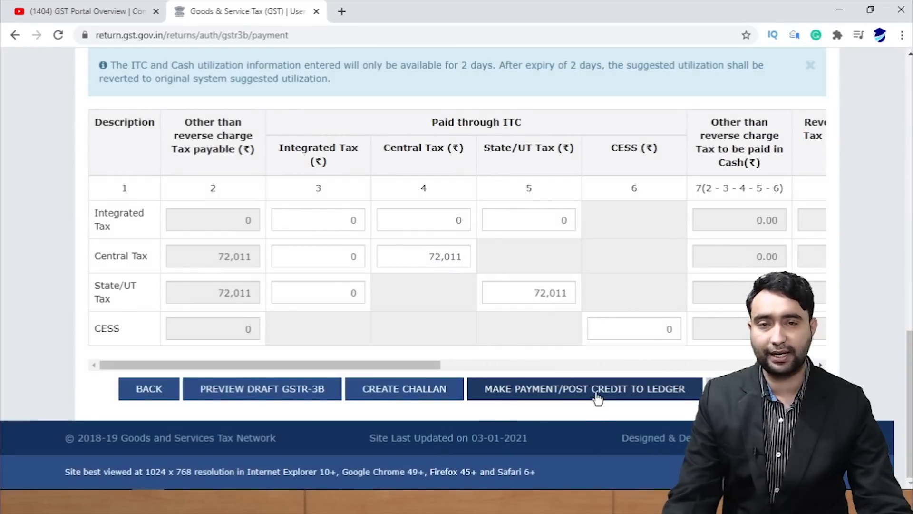
Try to make the payment and post credit to the ledger, and decline creating a challan.
click(596, 395)
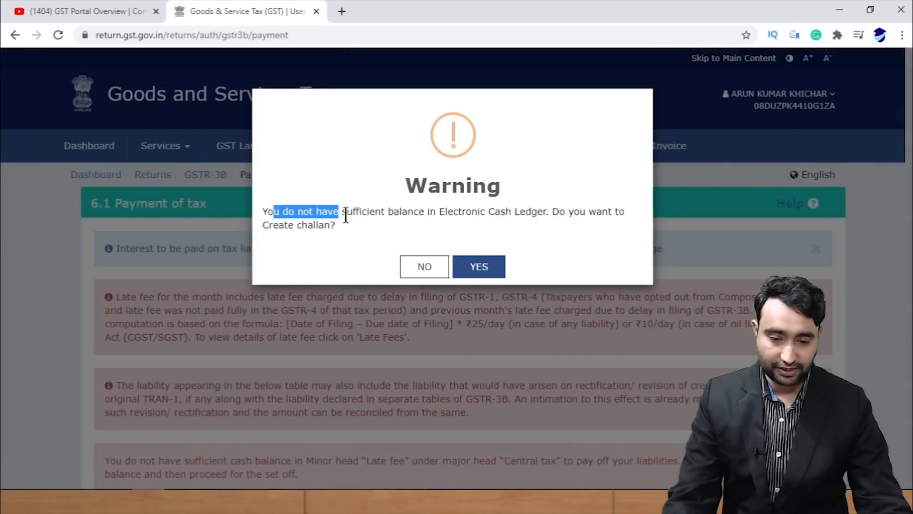
drag(346, 214, 484, 212)
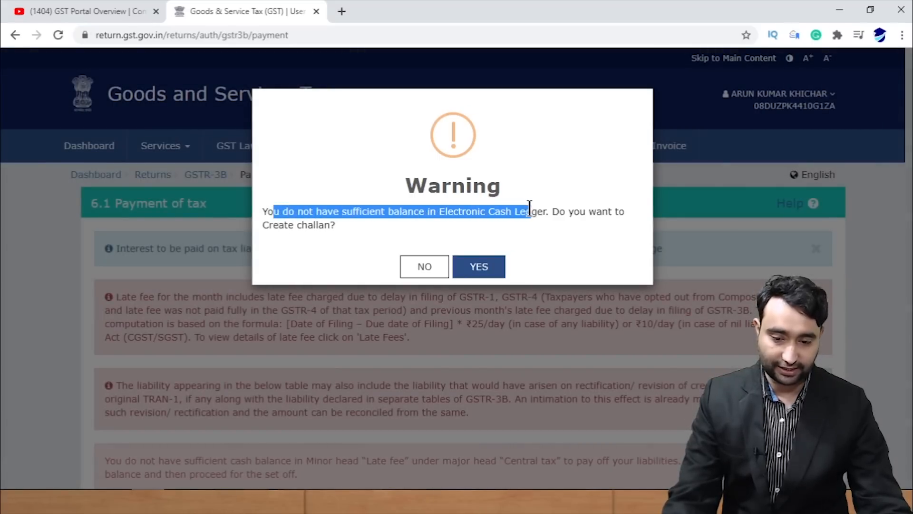
click(330, 239)
drag(565, 211, 624, 212)
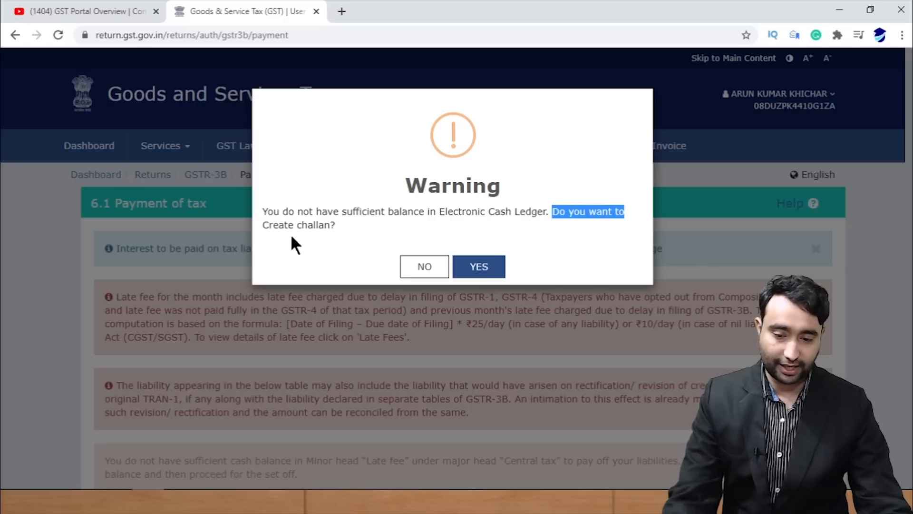
drag(285, 225, 378, 254)
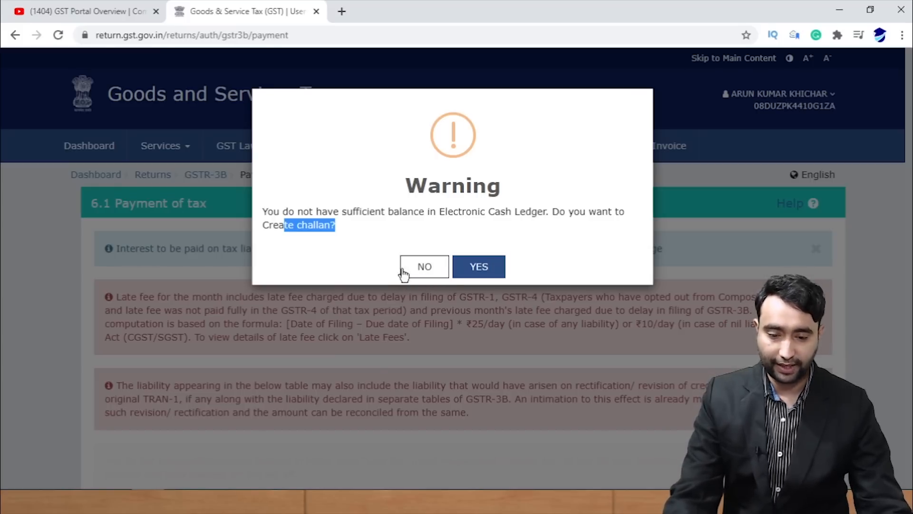
click(421, 268)
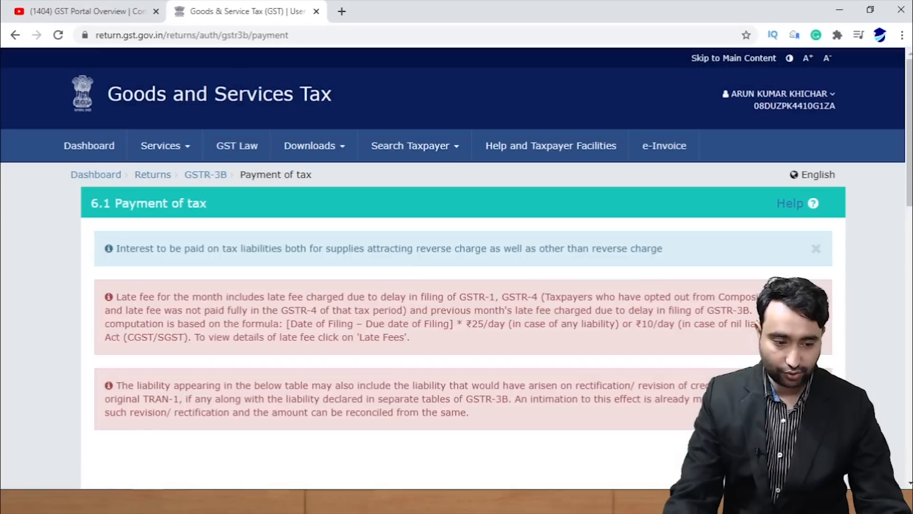
Compare the Tax and Late Fees balances of the cash ledger and the credit ledger balance in the payment table.
drag(909, 189, 909, 364)
scroll(518, 252, up, 2)
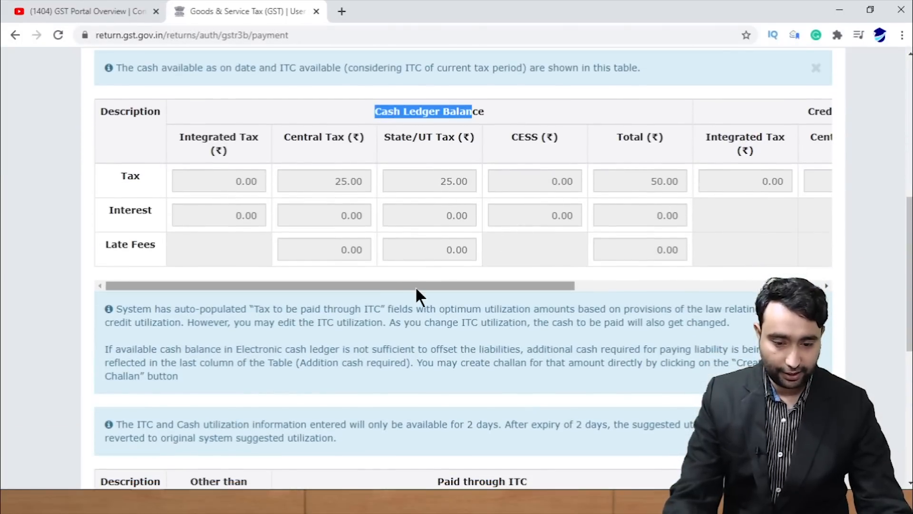
drag(415, 286, 627, 300)
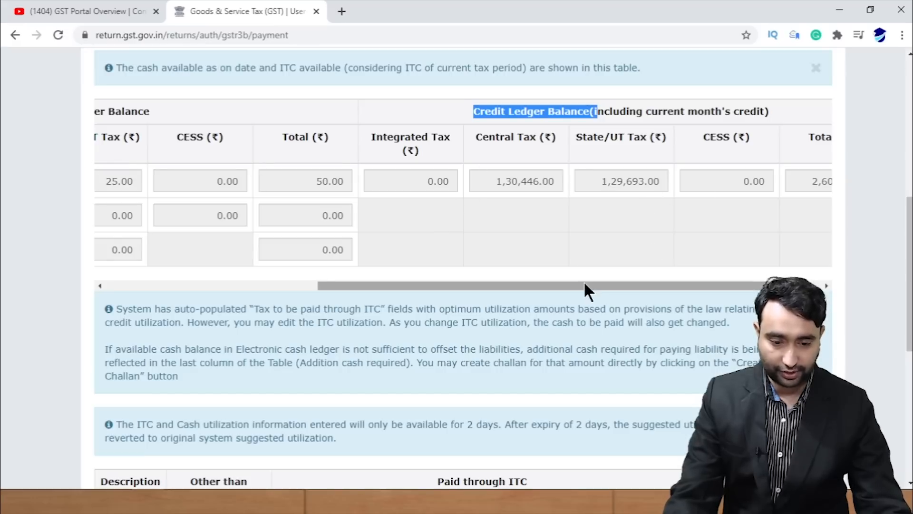
drag(587, 291, 268, 287)
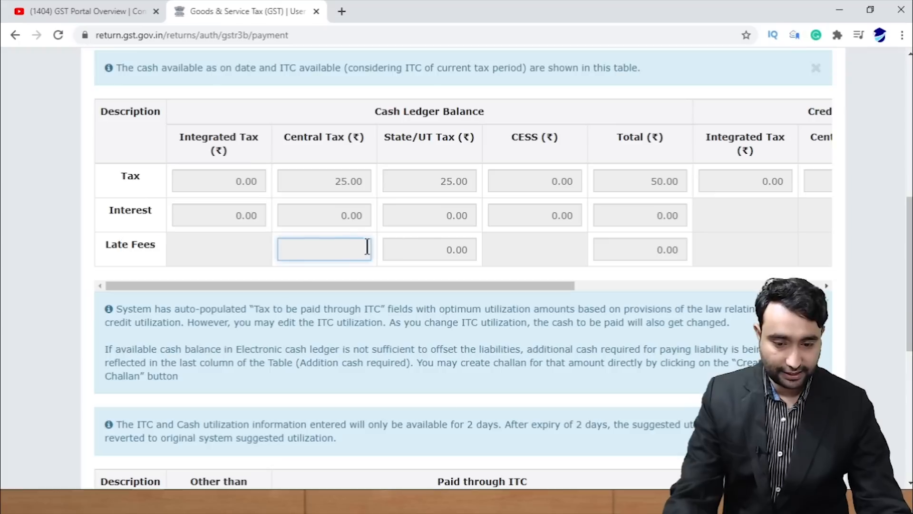
click(448, 249)
key(Tab)
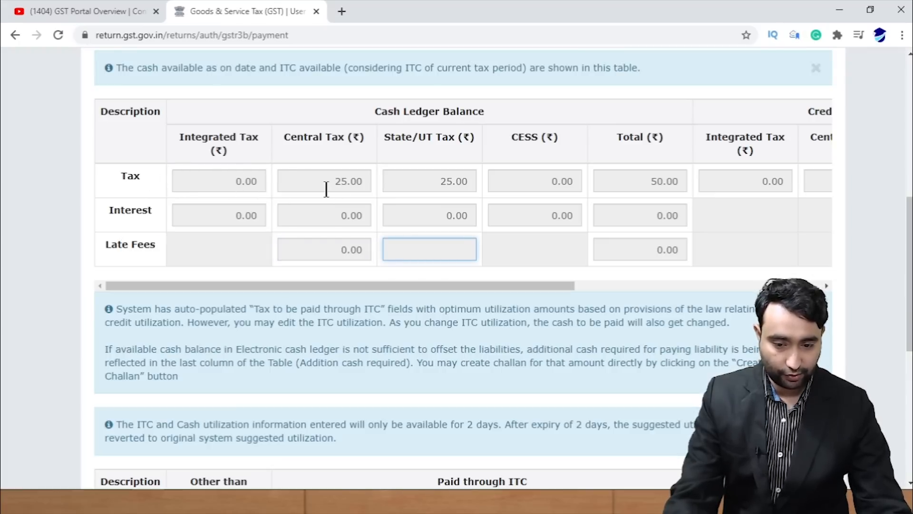
drag(330, 189, 456, 192)
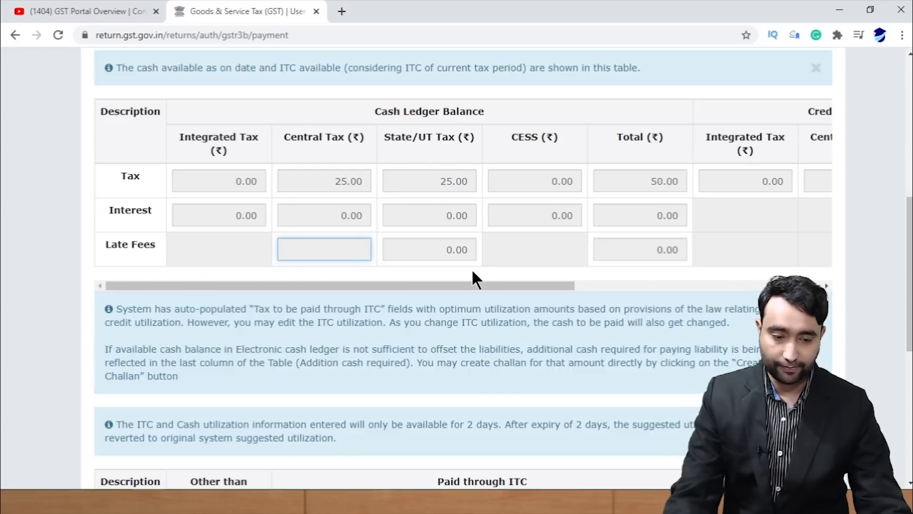
Return to the dashboard, open the Electronic Cash Ledger and start filing GST PMT-09 for transfer of amount.
drag(909, 292, 896, 167)
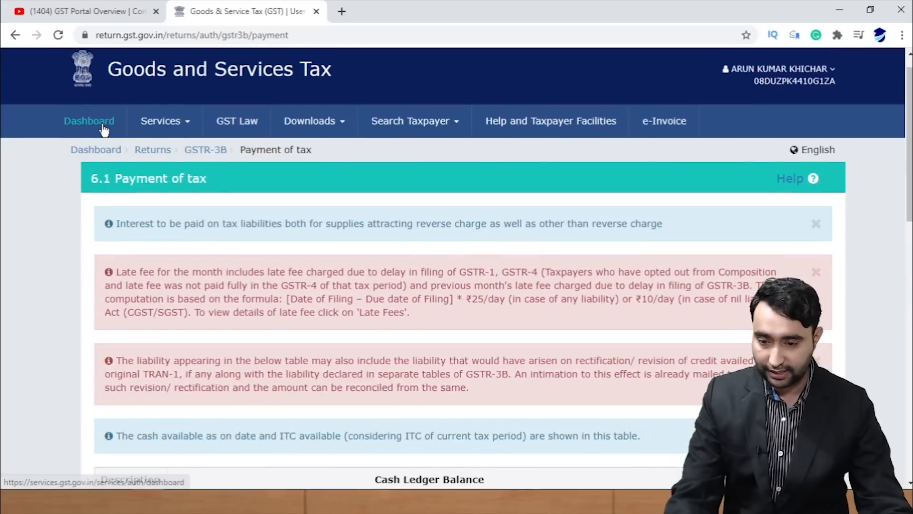
click(102, 127)
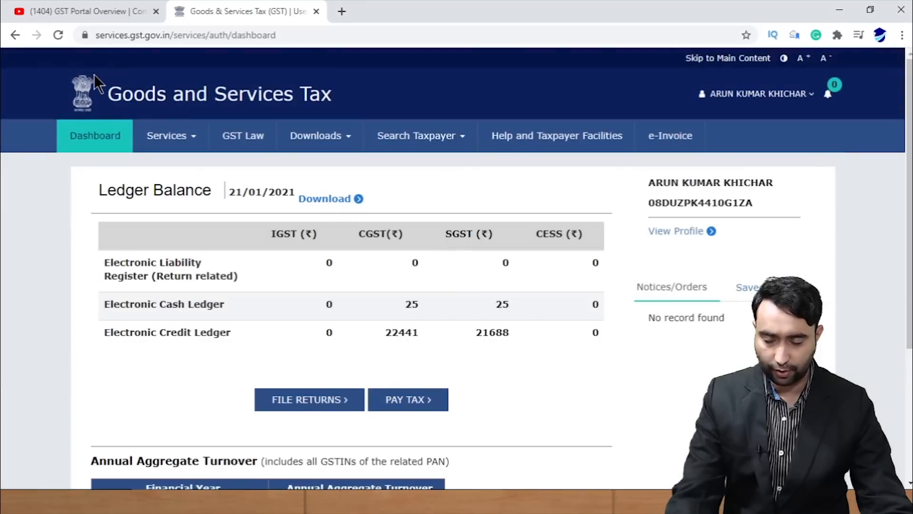
mouse_move(186, 136)
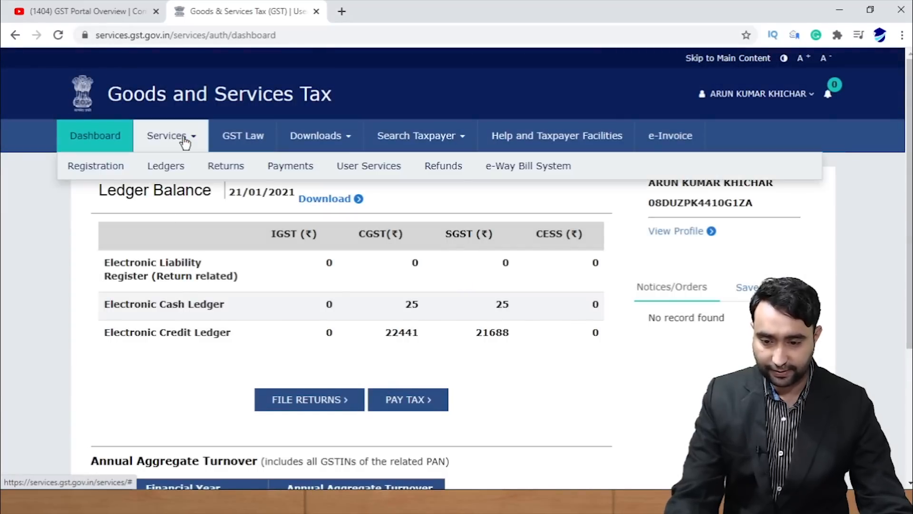
mouse_move(173, 173)
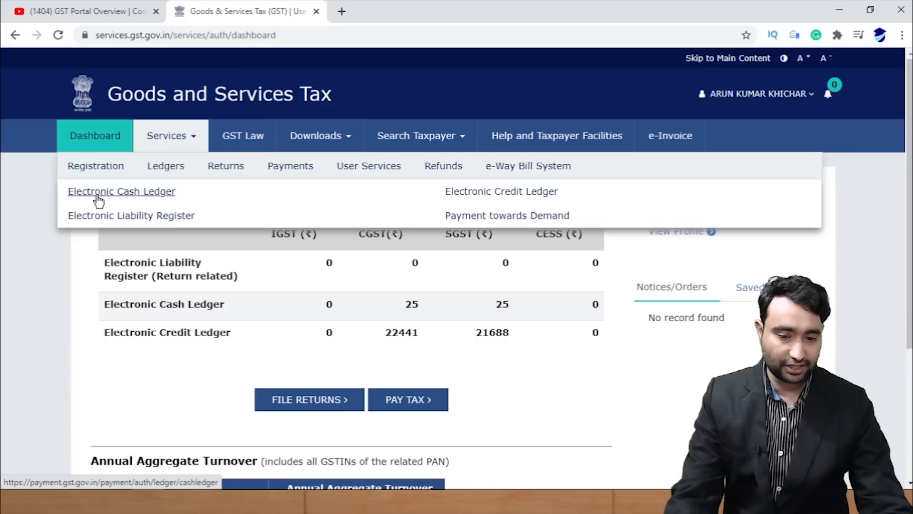
click(126, 193)
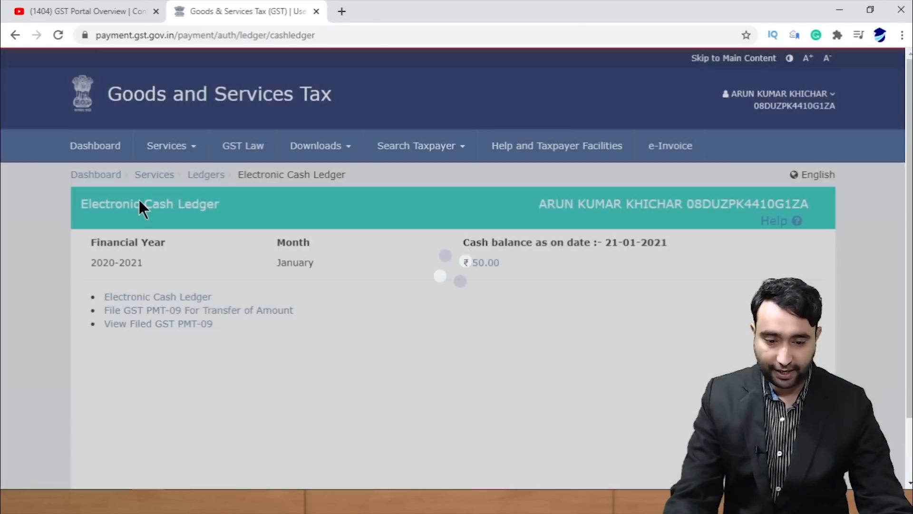
scroll(628, 272, down, 2)
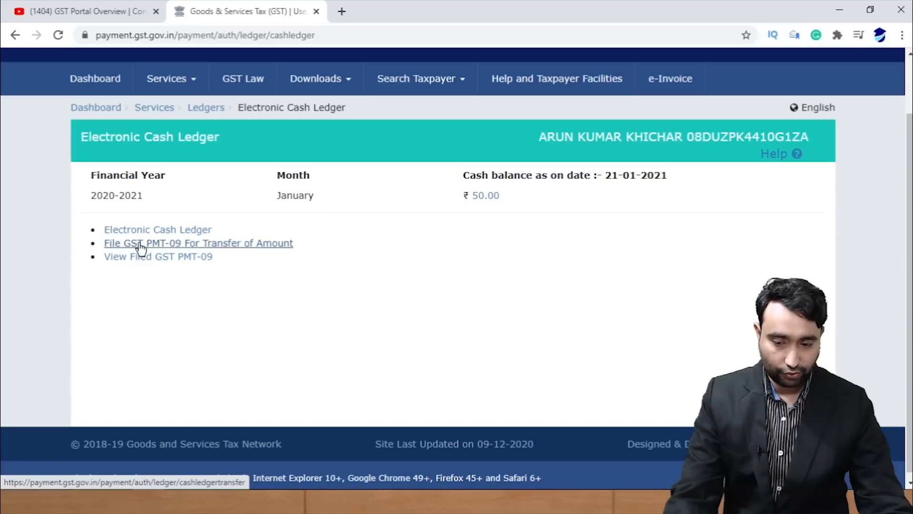
click(232, 246)
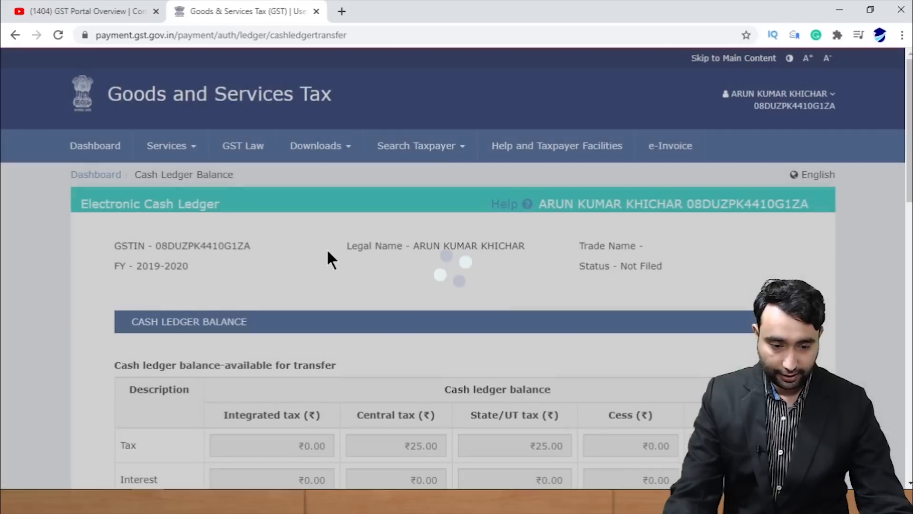
Check the tax and fee balances available for transfer under Central tax and State/UT tax.
scroll(457, 269, down, 6)
scroll(456, 268, up, 1)
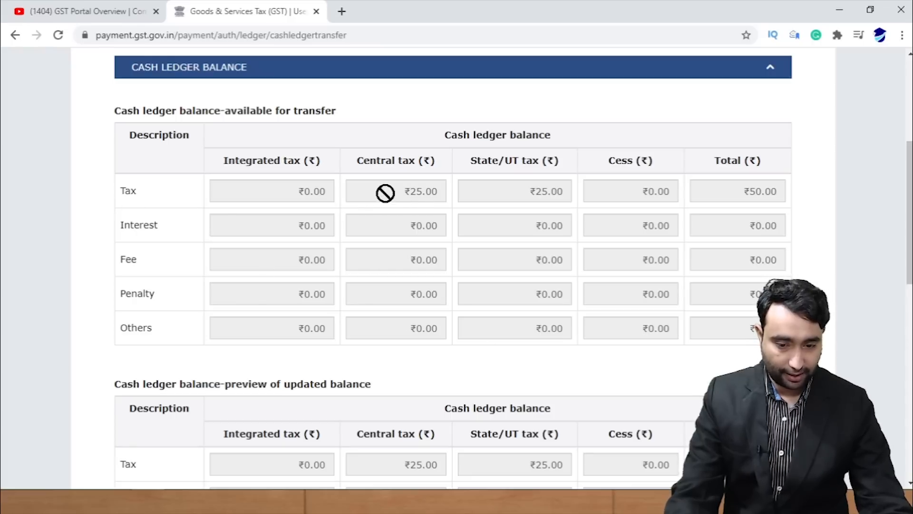
drag(504, 192, 564, 196)
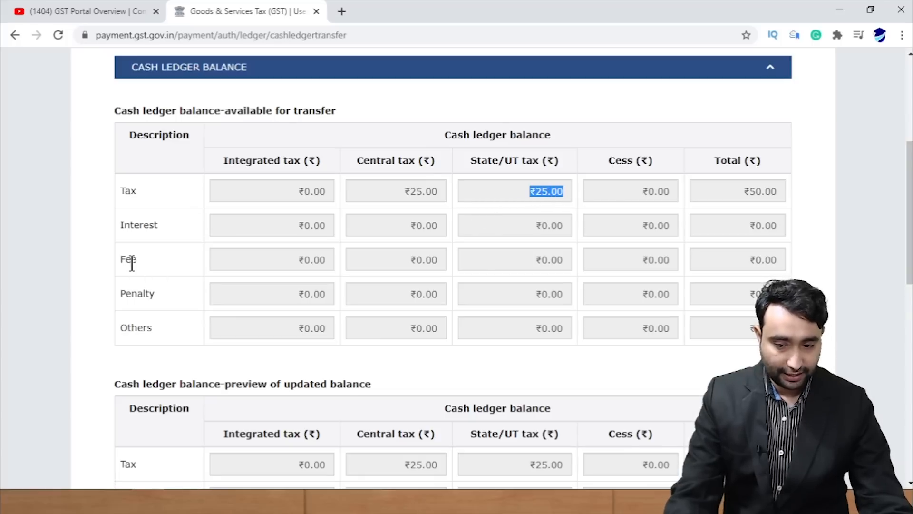
drag(507, 252, 577, 261)
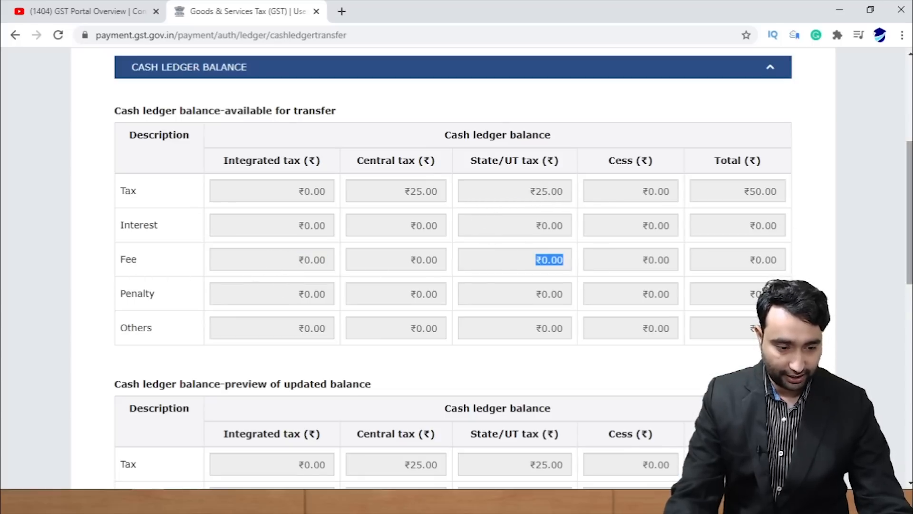
Set the transfer source in the new record to major head CGST and minor head Tax.
scroll(577, 261, down, 5)
scroll(456, 266, down, 2)
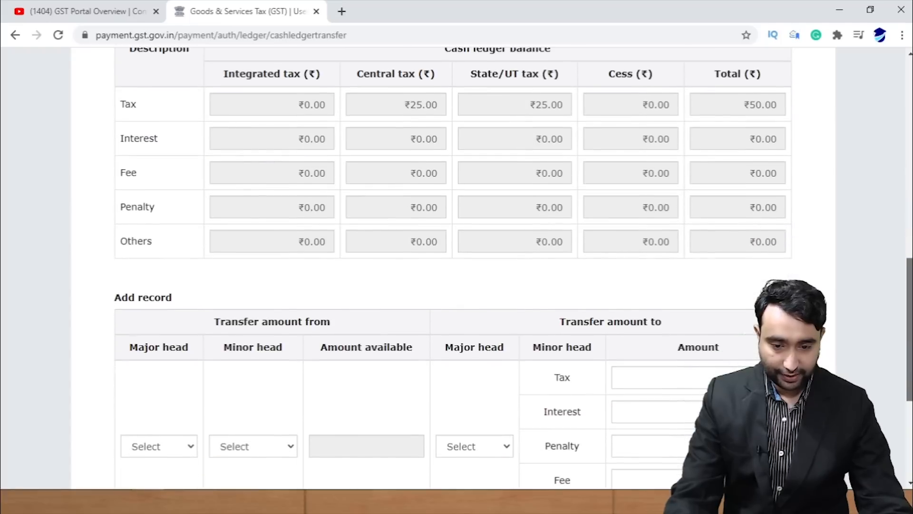
scroll(457, 267, up, 1)
scroll(496, 352, down, 3)
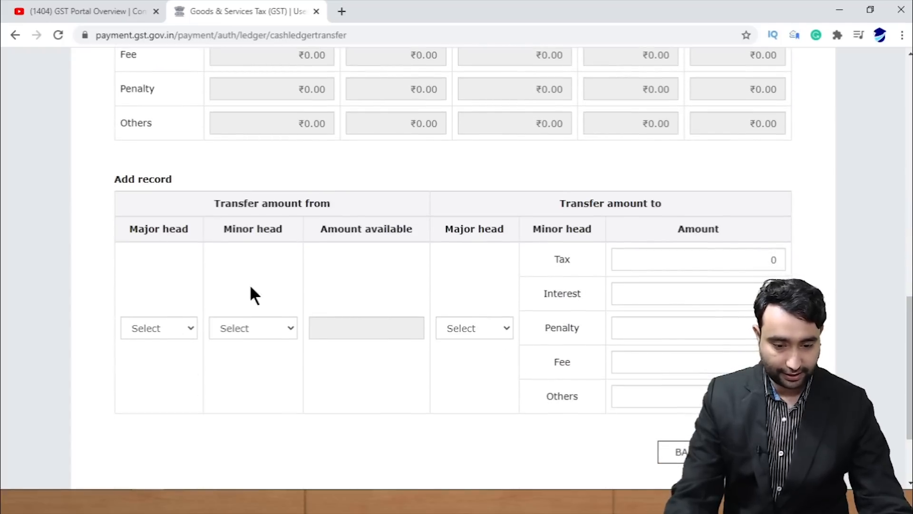
click(180, 328)
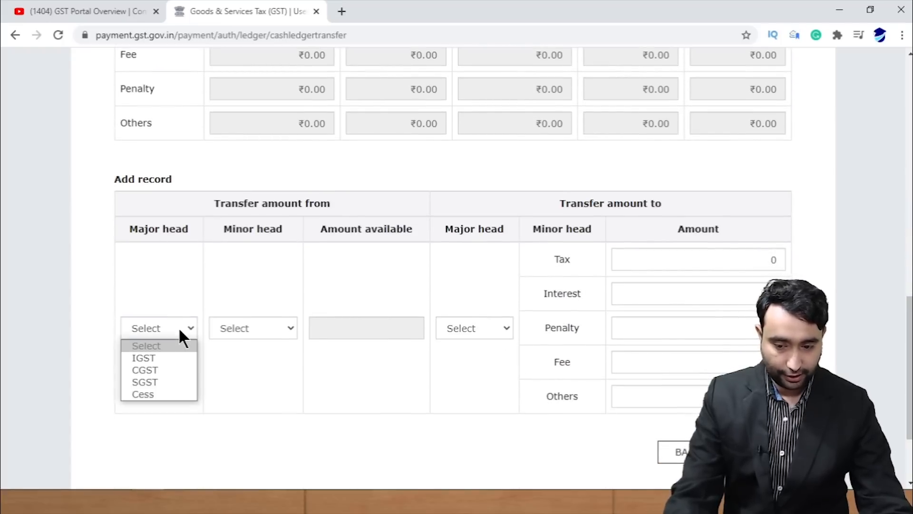
click(163, 367)
click(259, 331)
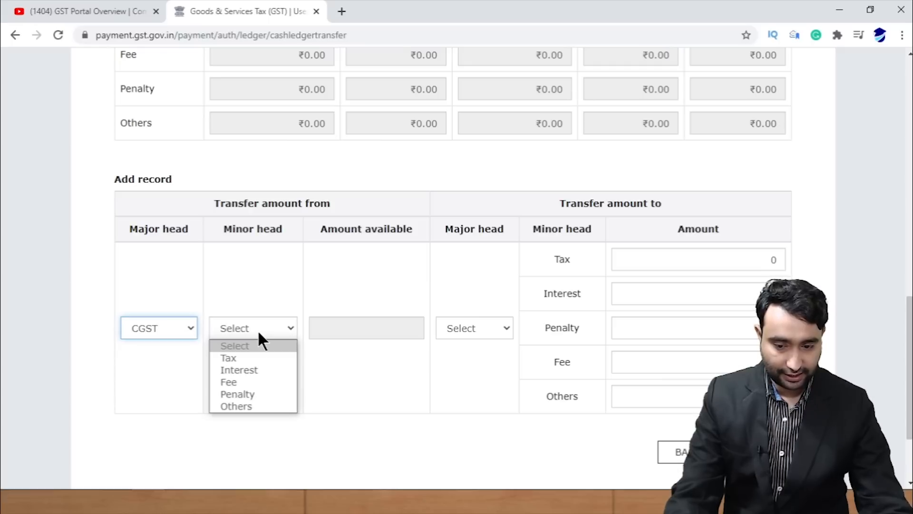
click(261, 356)
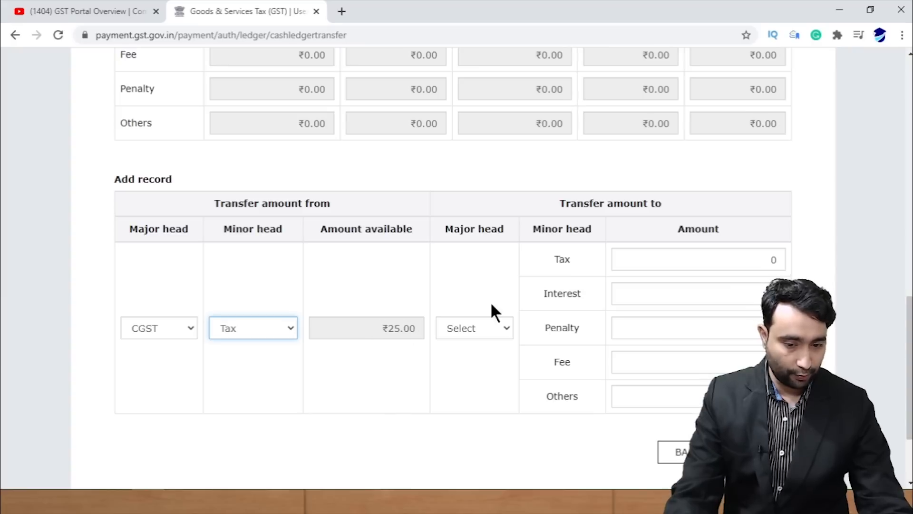
Transfer ₹25 to the Fee minor head of CGST, confirm the record and check the preview of the updated balance.
click(488, 331)
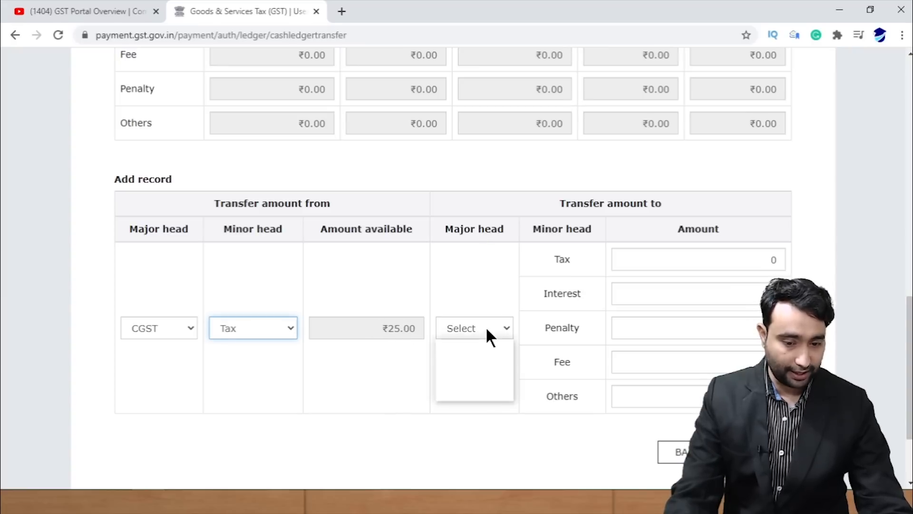
click(486, 369)
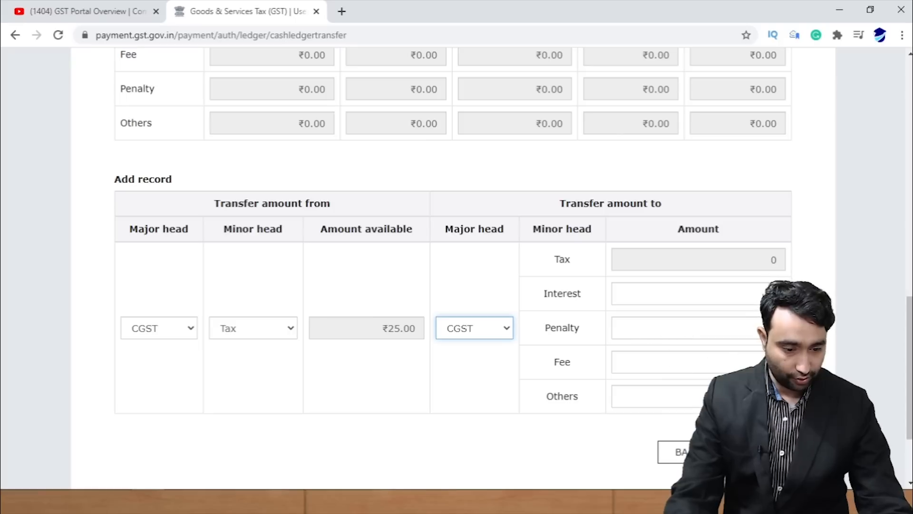
click(684, 367)
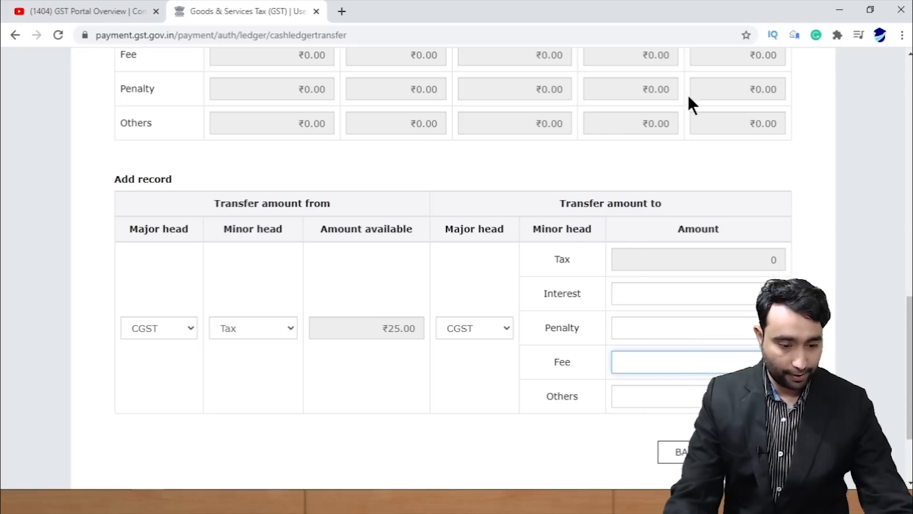
click(758, 451)
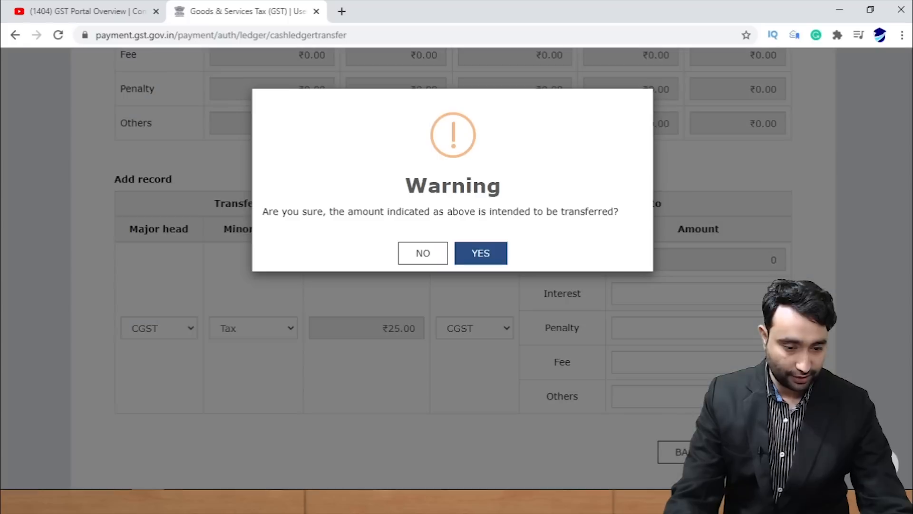
click(481, 254)
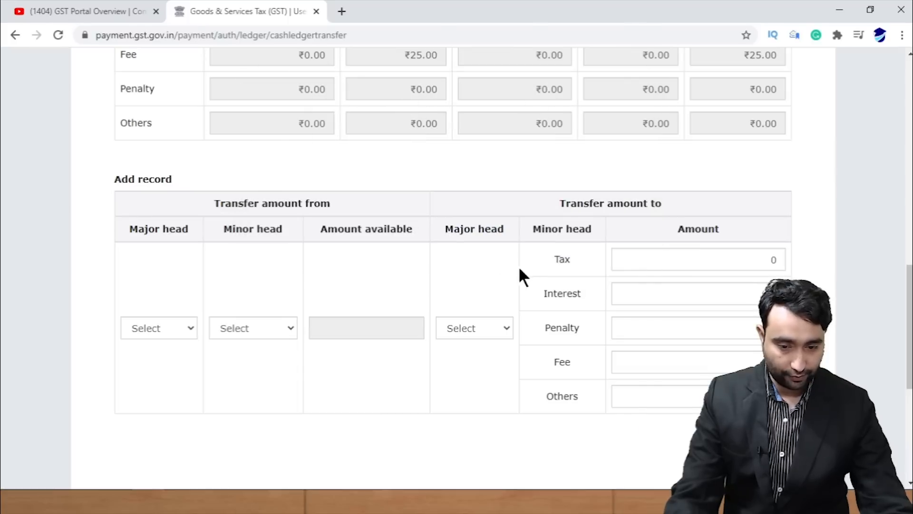
scroll(452, 267, up, 4)
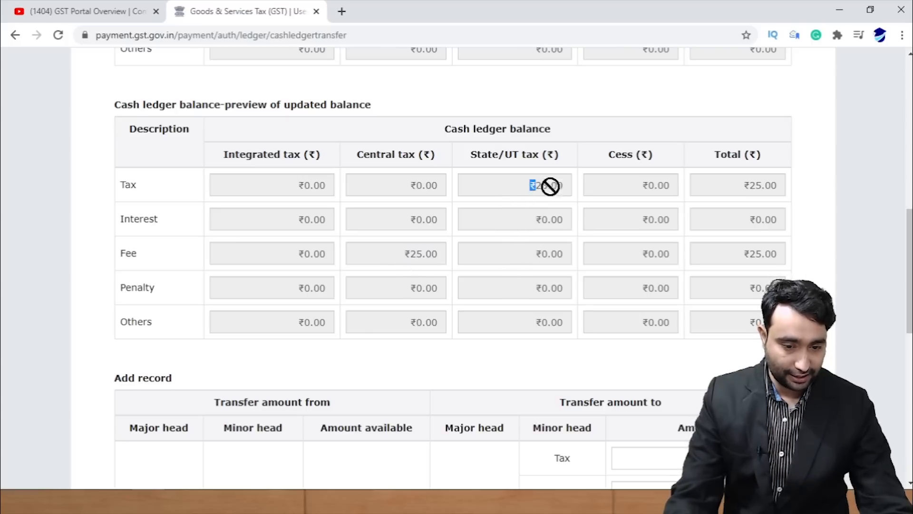
drag(529, 254, 562, 253)
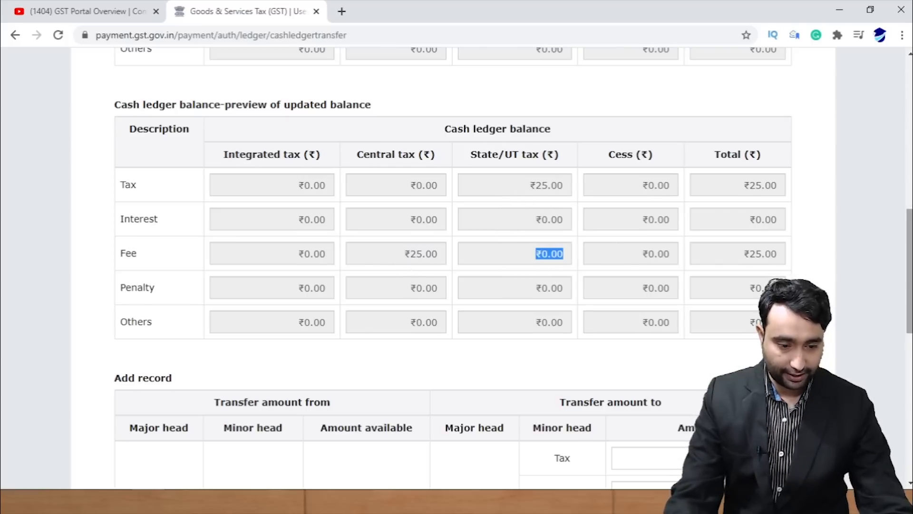
Set the transfer source of a new record to major head SGST and minor head Tax.
scroll(809, 267, down, 5)
scroll(327, 302, down, 2)
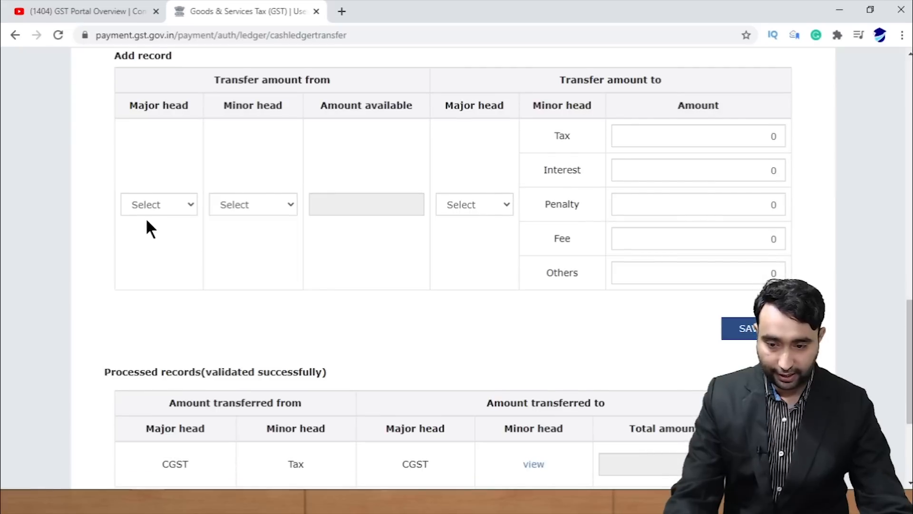
click(156, 210)
click(165, 258)
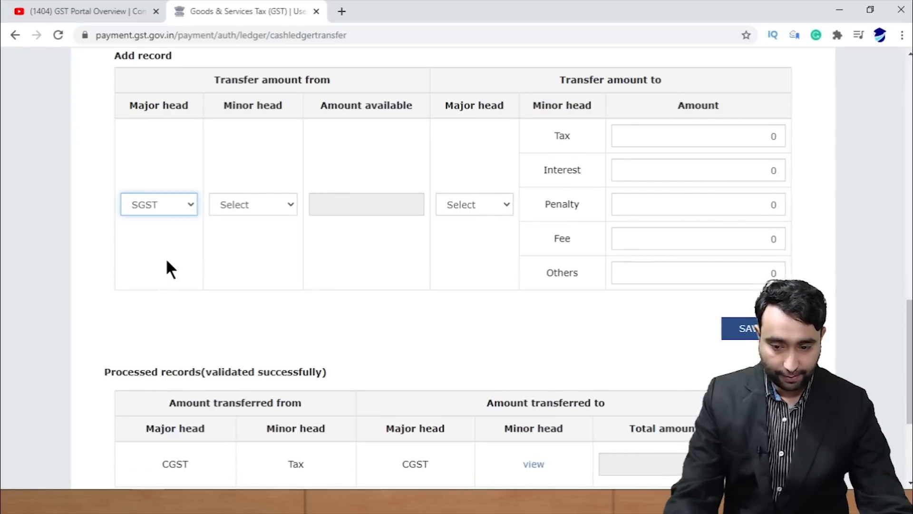
click(258, 205)
click(258, 233)
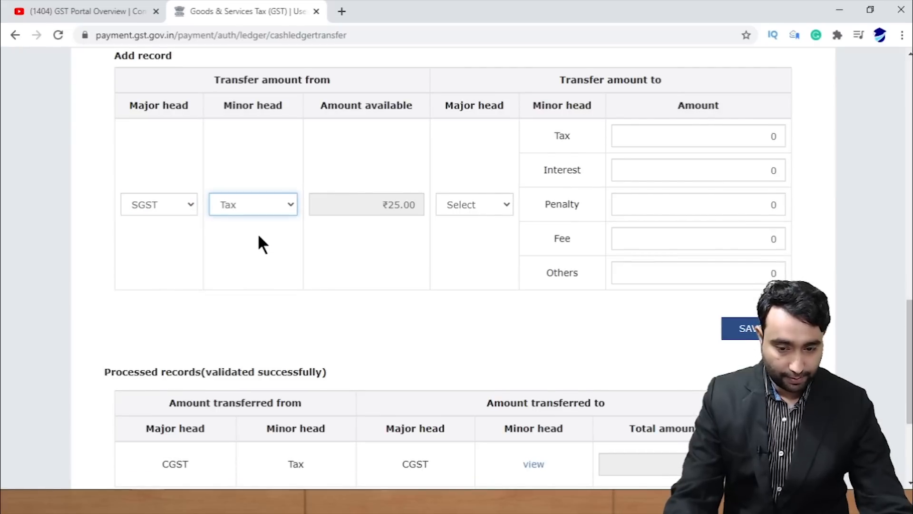
Transfer ₹25 to the Fee minor head of SGST, then save and confirm the record.
click(472, 203)
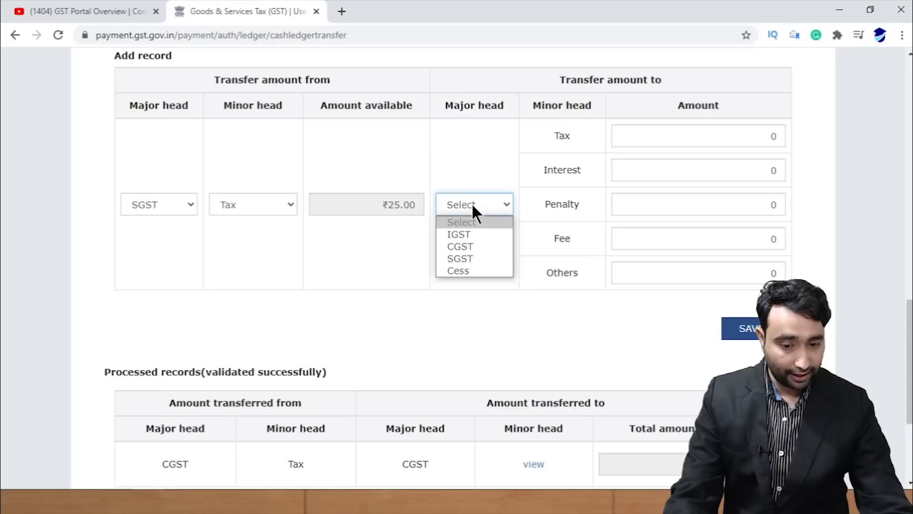
click(481, 258)
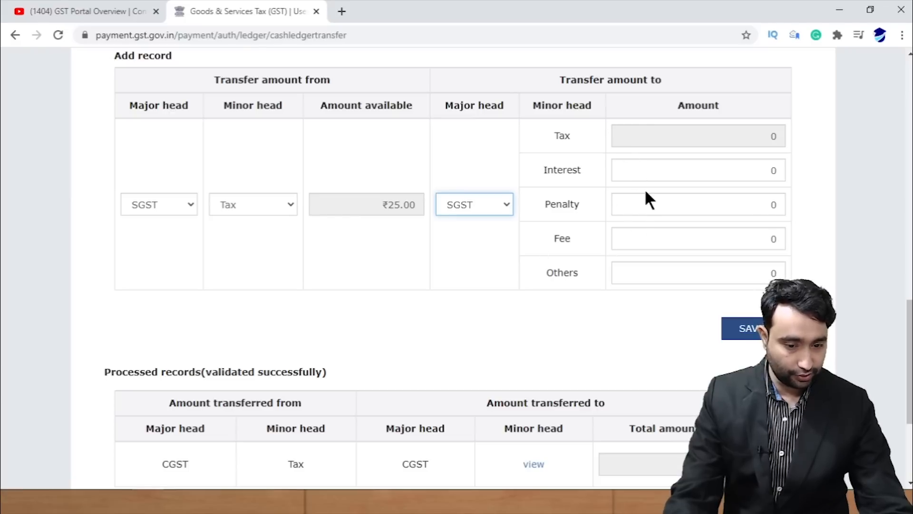
click(714, 238)
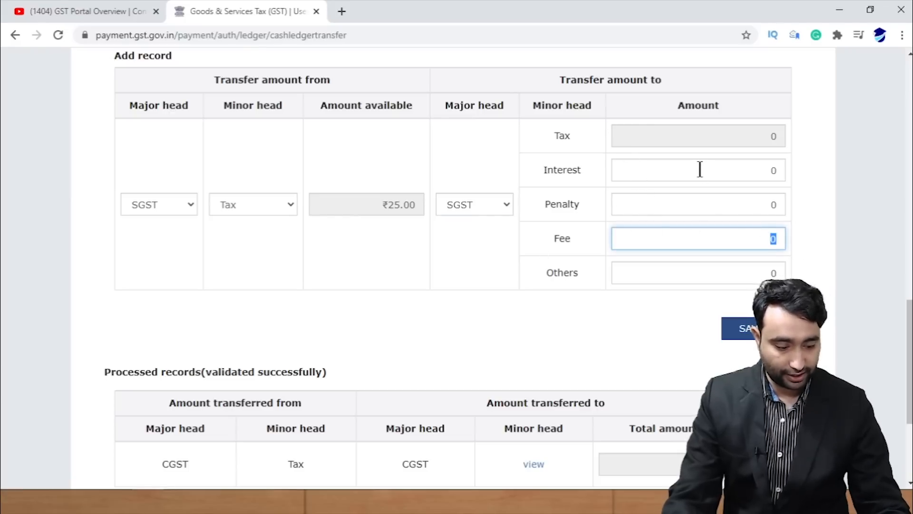
text(25)
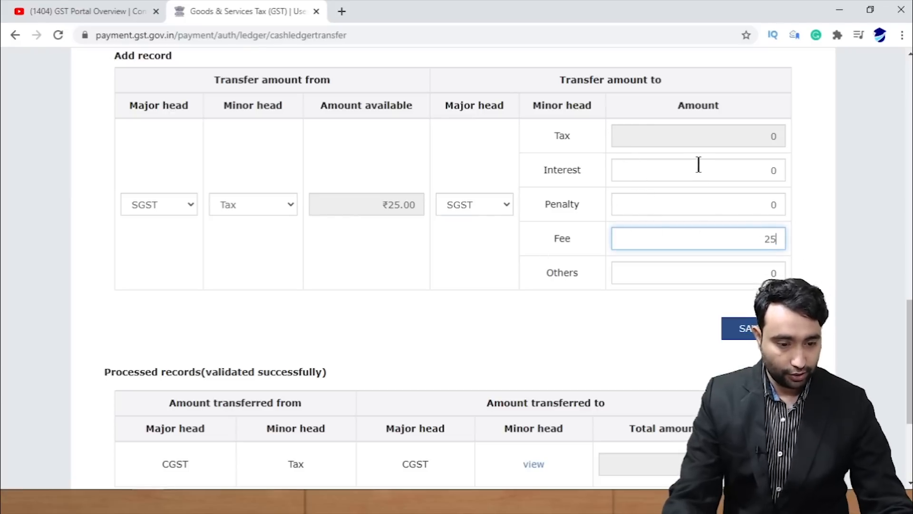
click(745, 330)
click(478, 253)
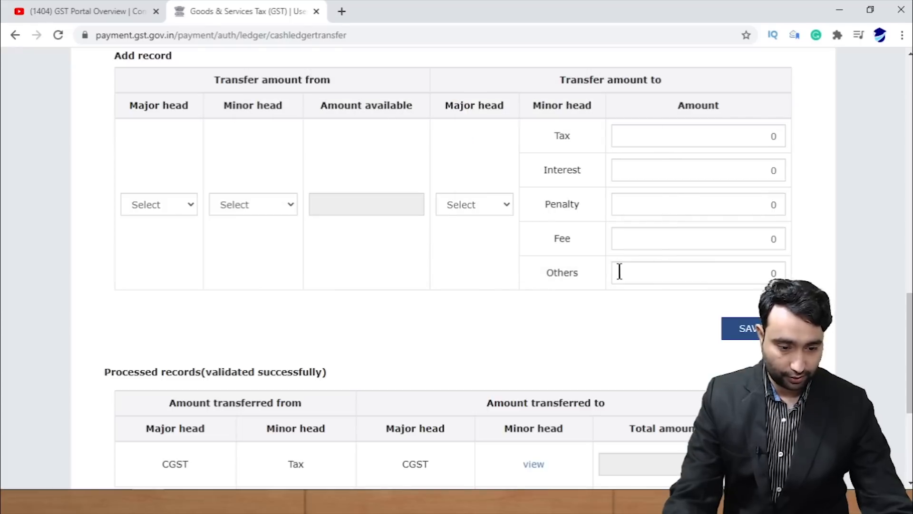
Compare the cash ledger balance available for transfer with the preview of the updated balance for Tax and Fee.
scroll(895, 184, up, 8)
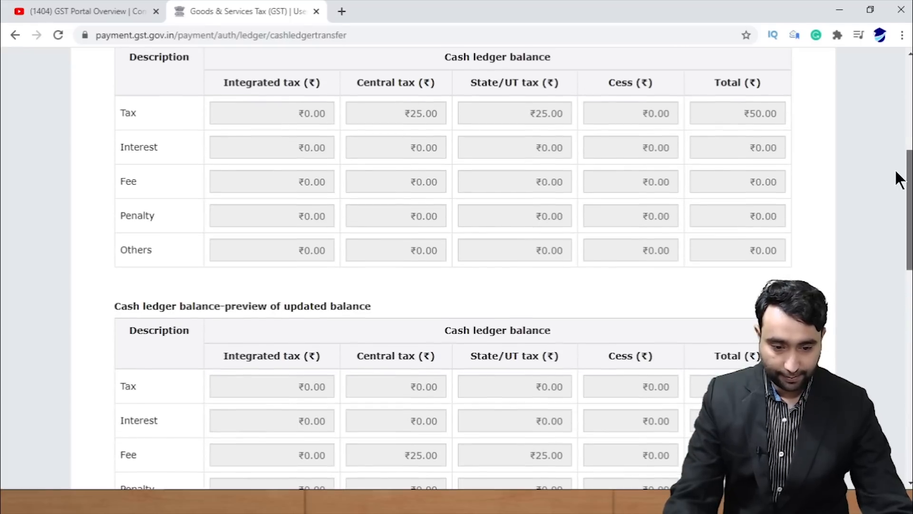
scroll(908, 221, down, 1)
scroll(452, 243, down, 3)
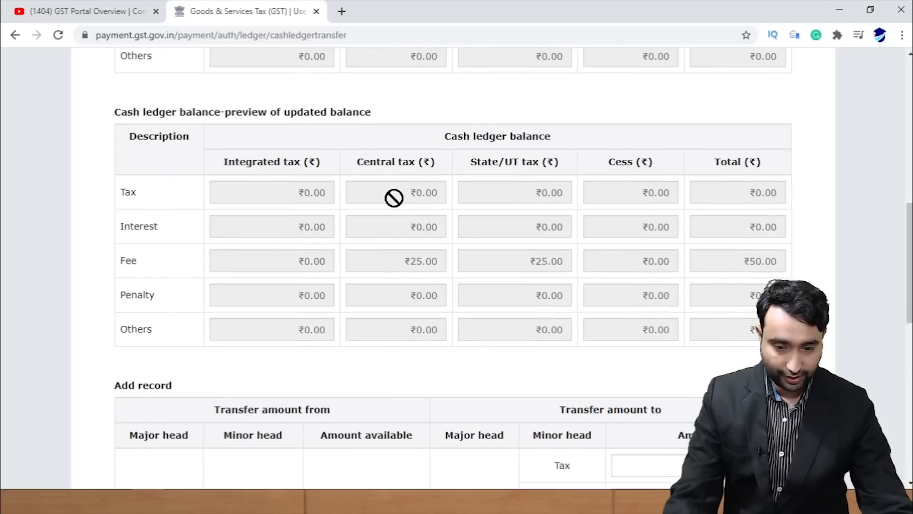
drag(392, 270, 589, 259)
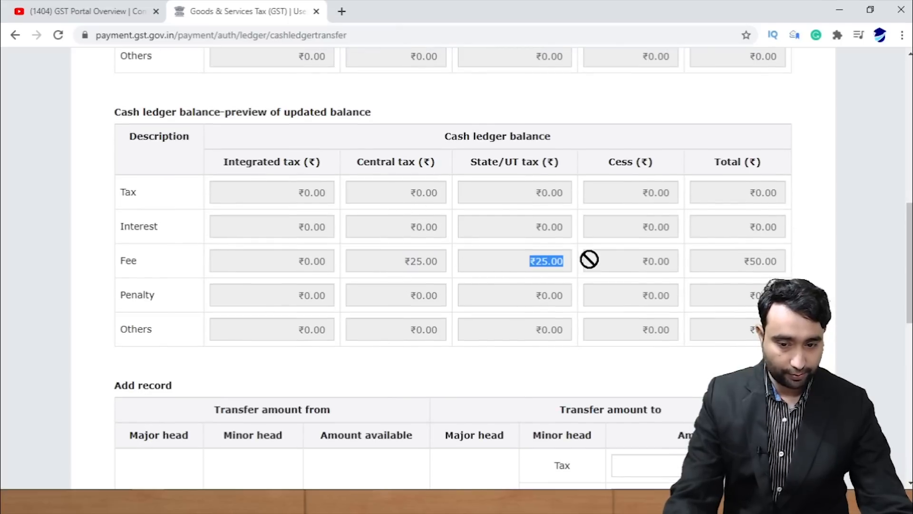
scroll(589, 259, up, 3)
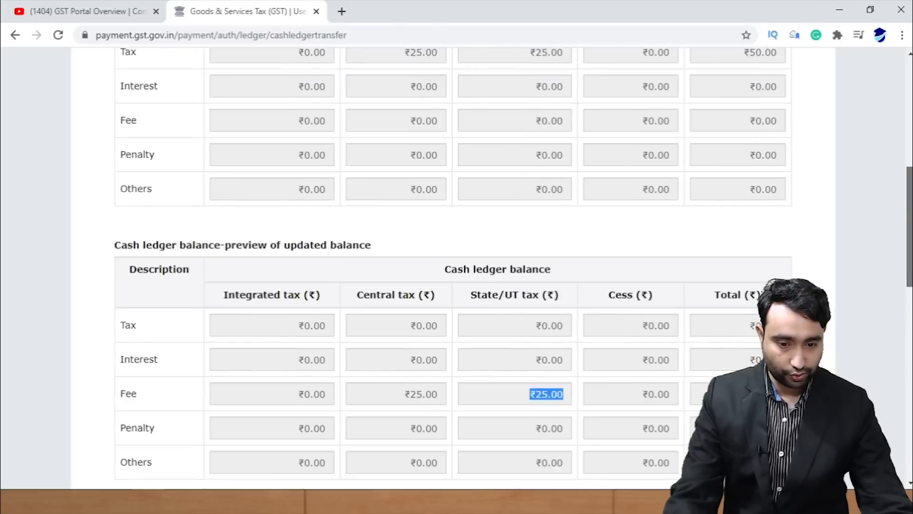
scroll(405, 249, up, 4)
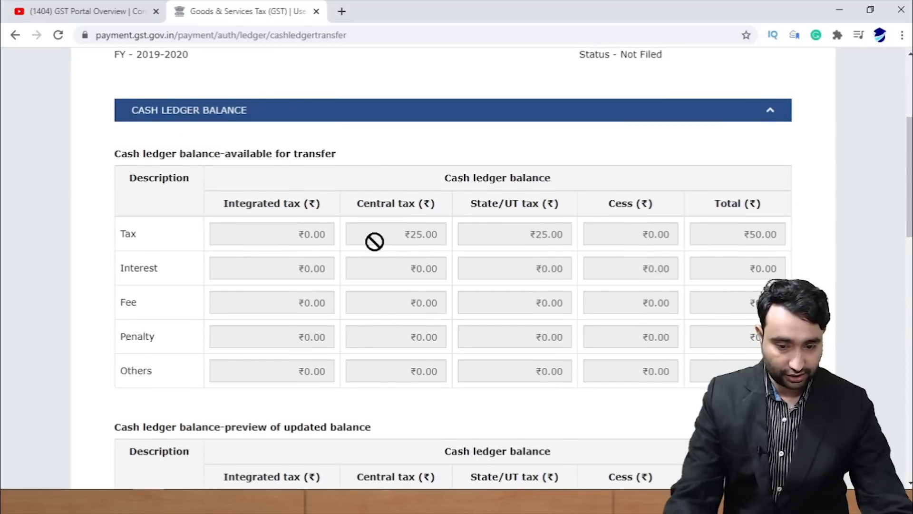
drag(375, 240, 581, 232)
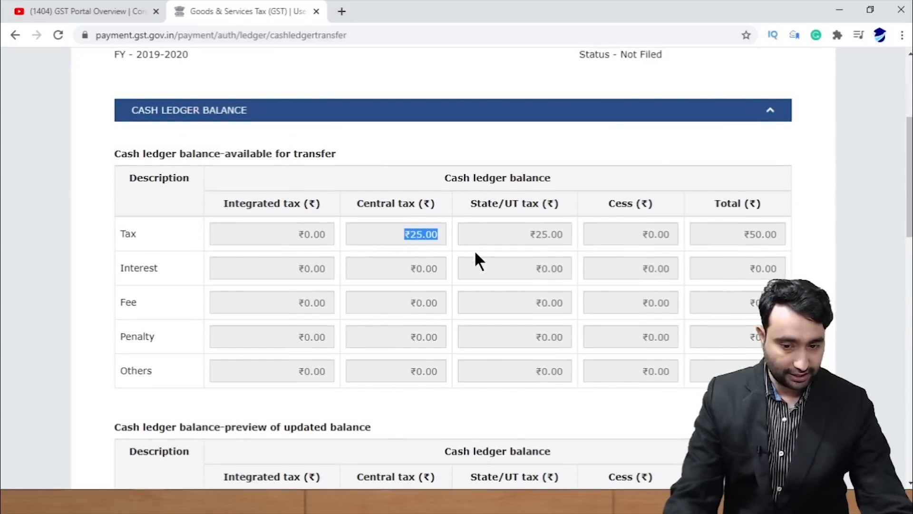
scroll(211, 268, down, 6)
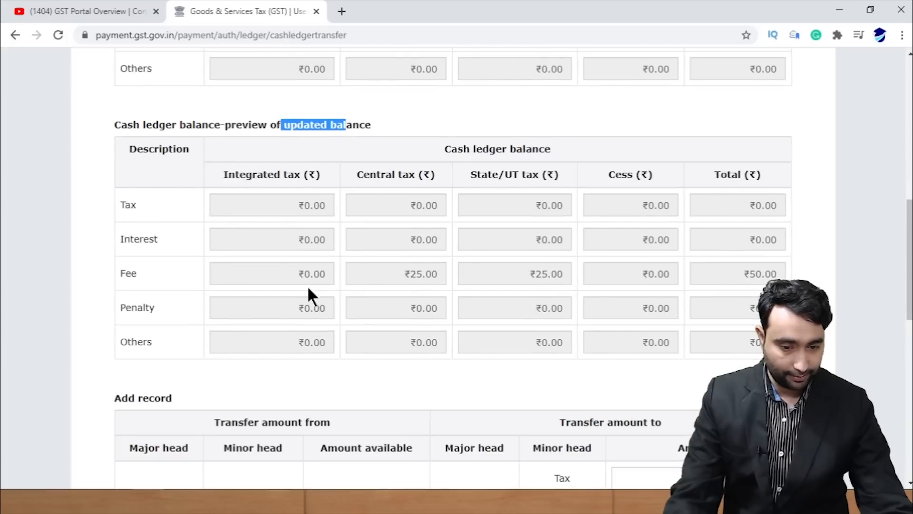
Proceed to file the transfer, accept the verification declaration and select the authorised signatory.
scroll(879, 418, down, 11)
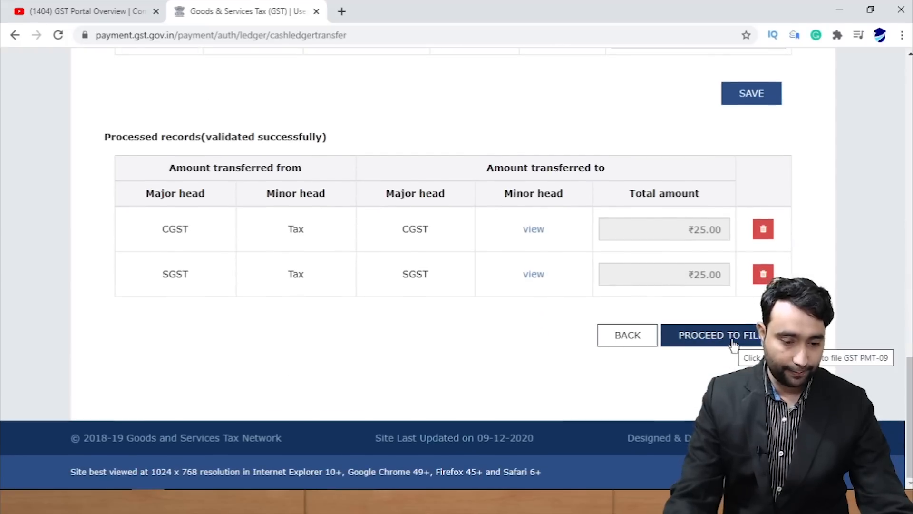
click(733, 341)
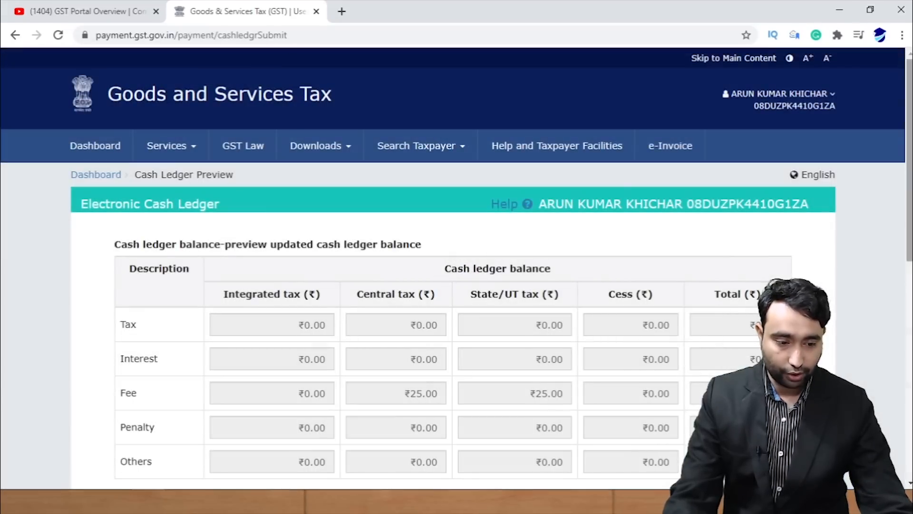
scroll(718, 333, down, 5)
scroll(723, 357, down, 4)
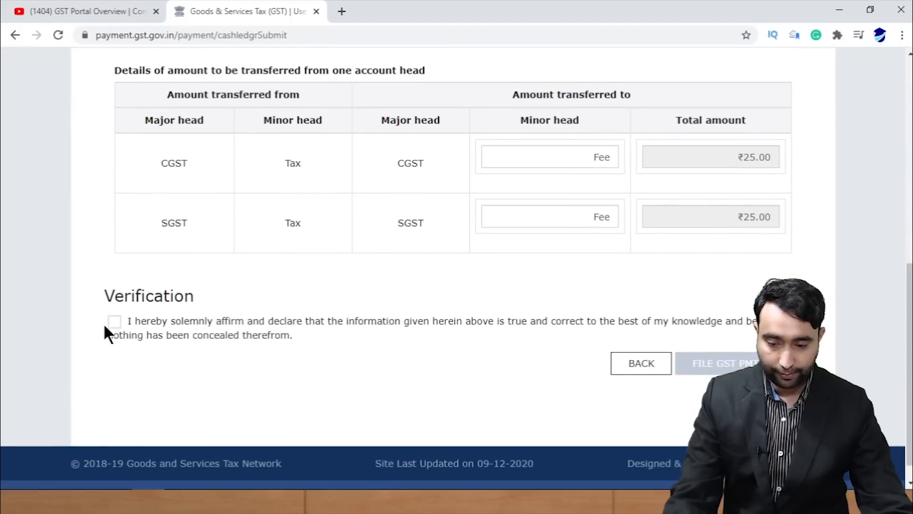
click(113, 321)
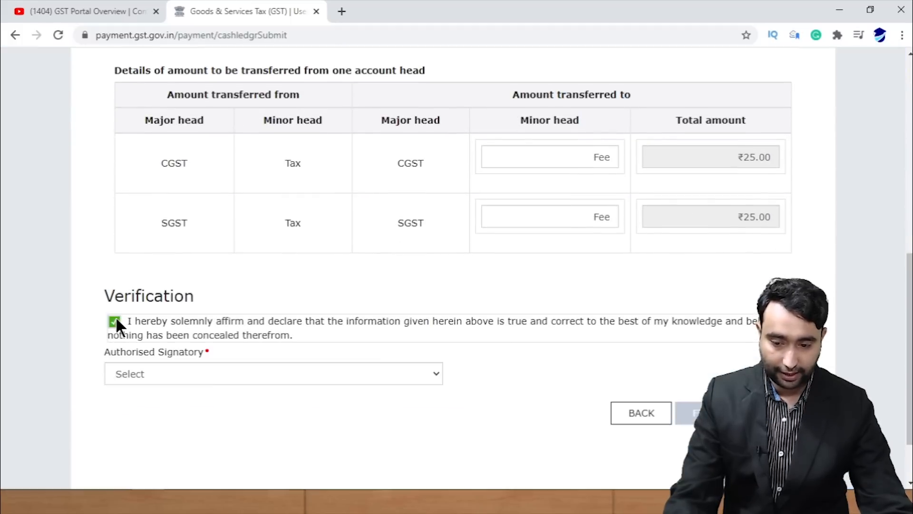
click(190, 372)
click(187, 401)
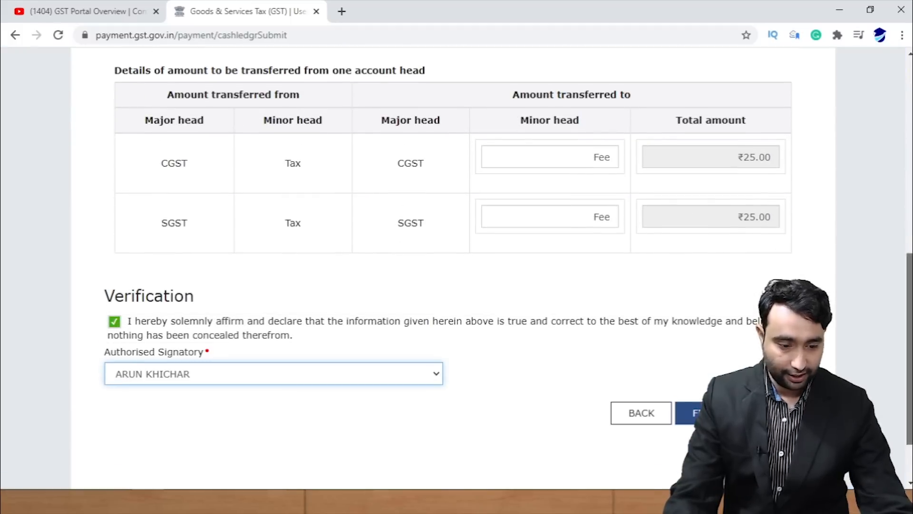
File GST PMT-09 with EVC, confirming the amounts intended for transfer and the filing.
scroll(695, 367, down, 2)
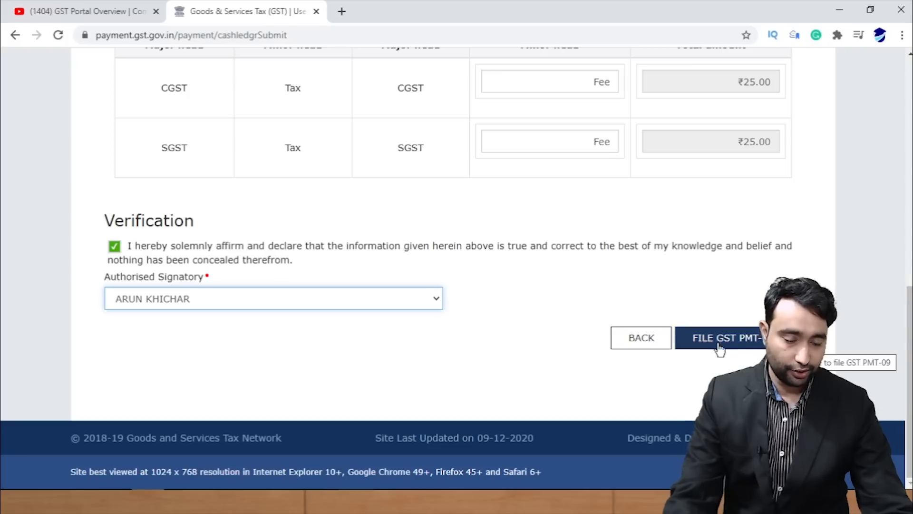
click(743, 351)
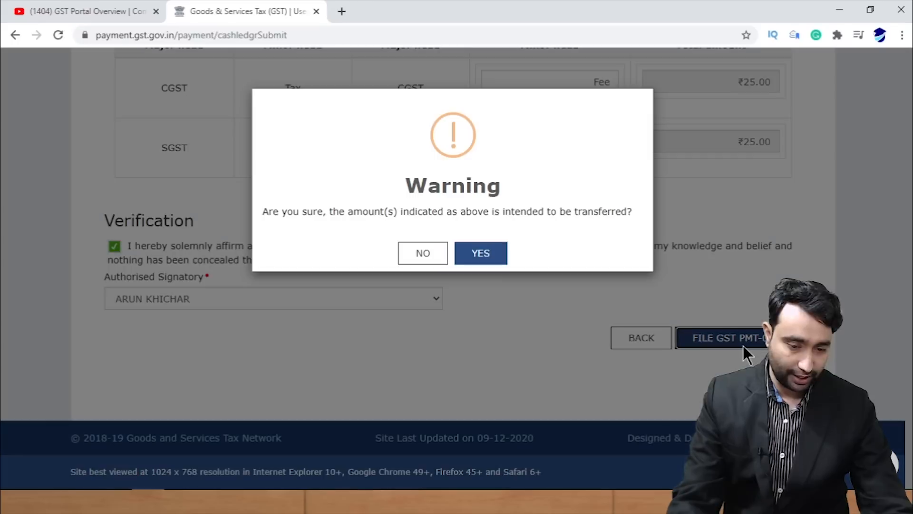
click(489, 254)
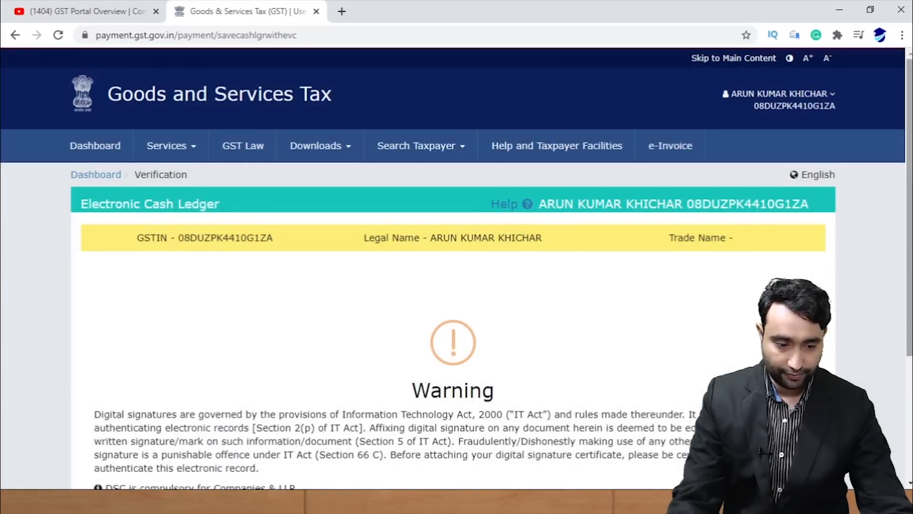
scroll(456, 285, down, 4)
click(651, 358)
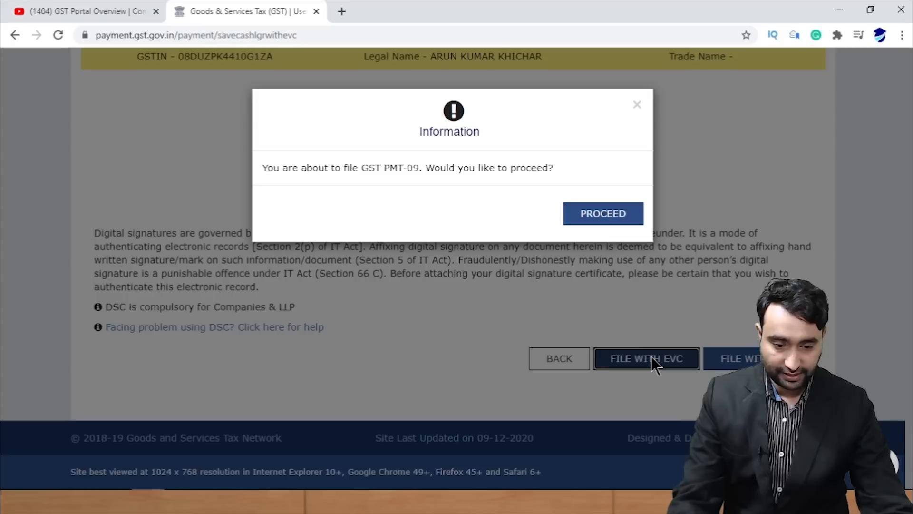
click(581, 209)
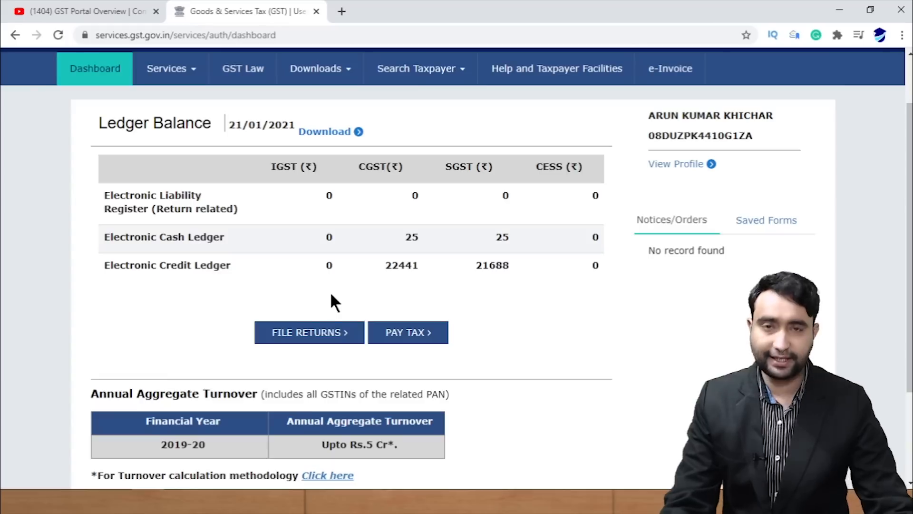
Check the Electronic Cash Ledger balance on the dashboard, then search the returns for December 2020-21.
drag(395, 238, 511, 235)
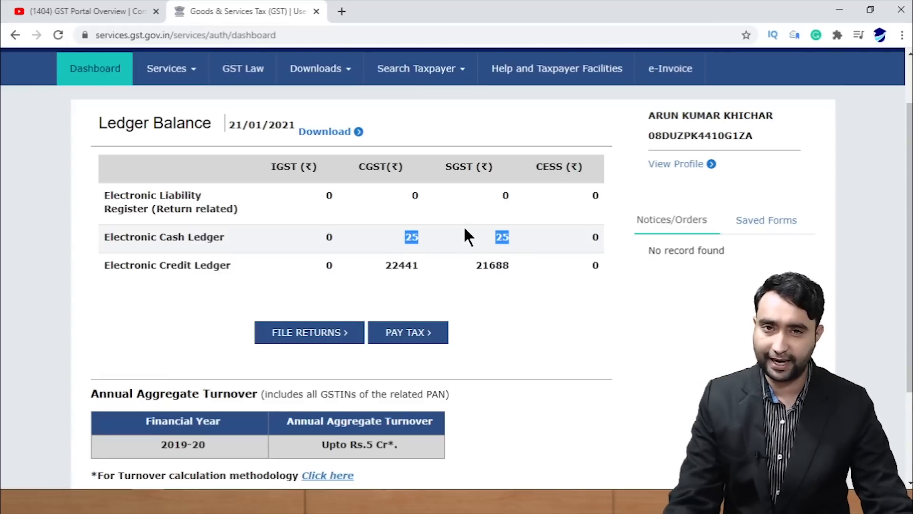
click(296, 336)
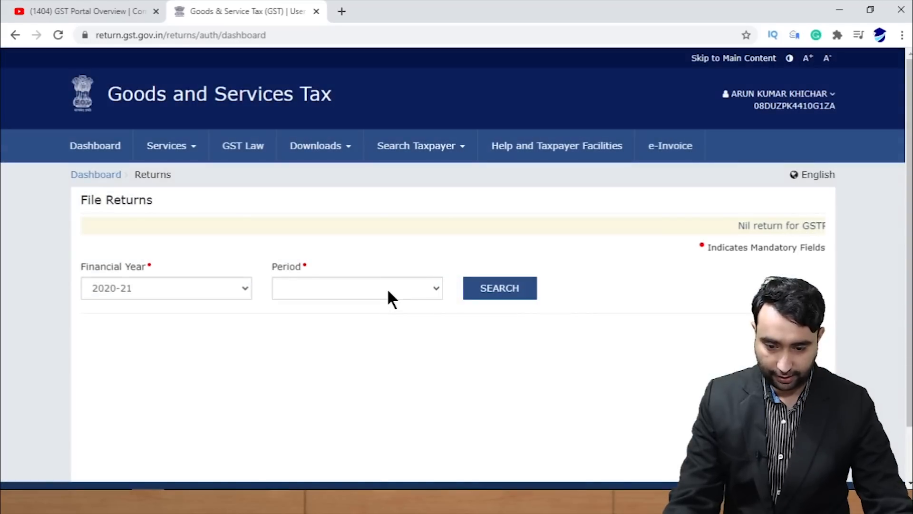
click(387, 287)
click(347, 414)
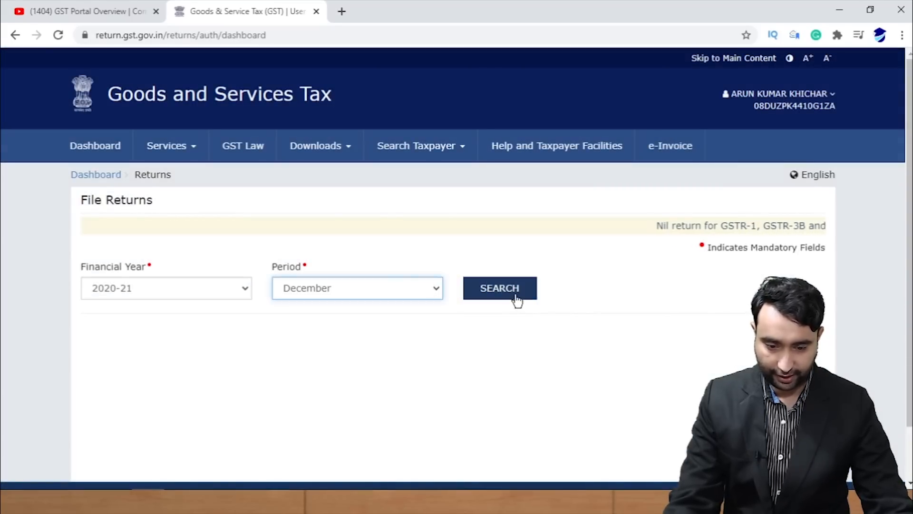
click(514, 293)
Open the GSTR-3B monthly return for online preparation and dismiss the introductory messages.
scroll(414, 299, down, 5)
scroll(415, 299, down, 2)
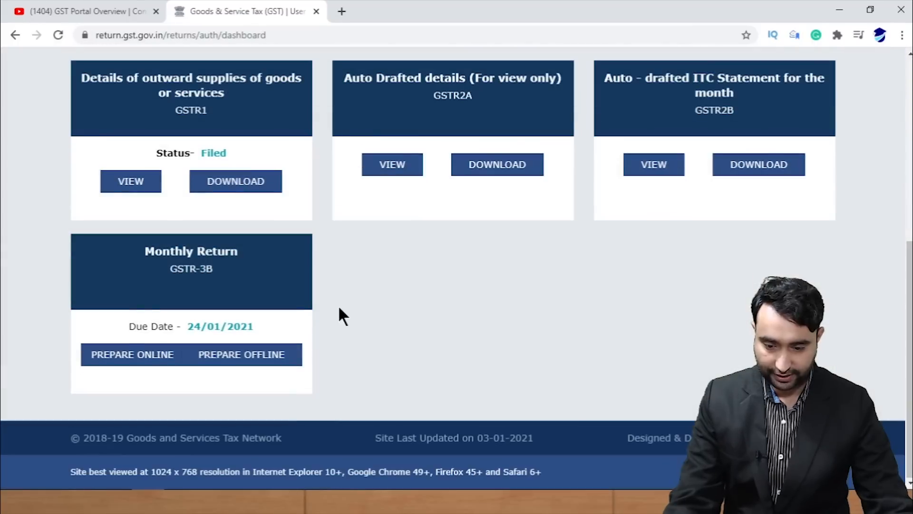
click(133, 353)
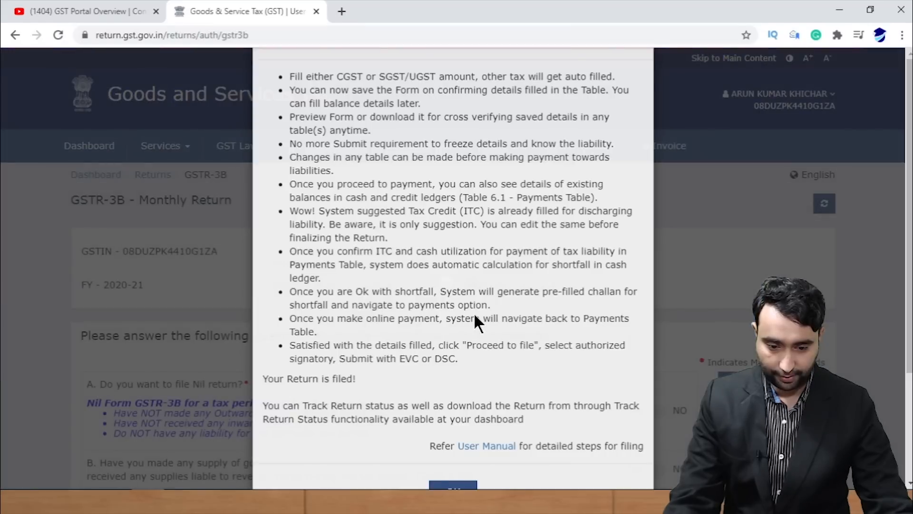
scroll(475, 314, down, 1)
click(465, 443)
click(456, 305)
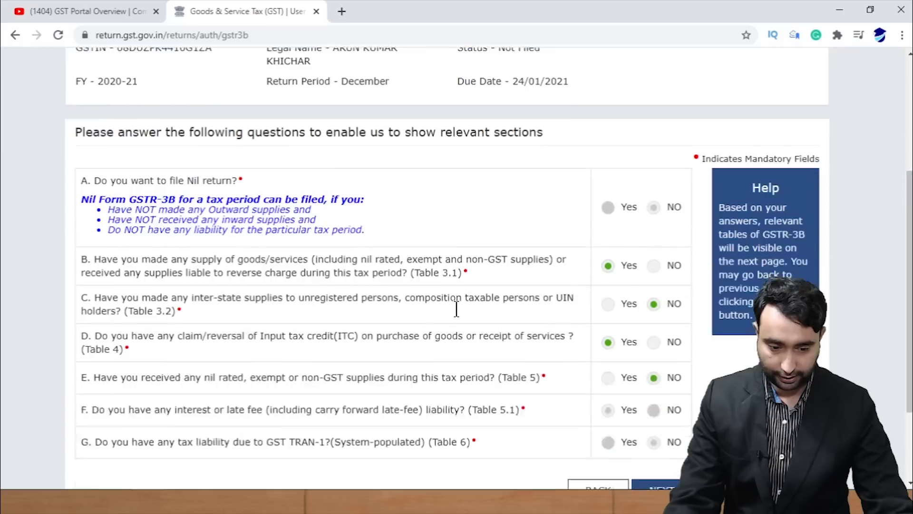
Continue past the GSTR-3B questionnaire with the existing answers and close the system generated summary.
scroll(652, 371, down, 3)
click(647, 370)
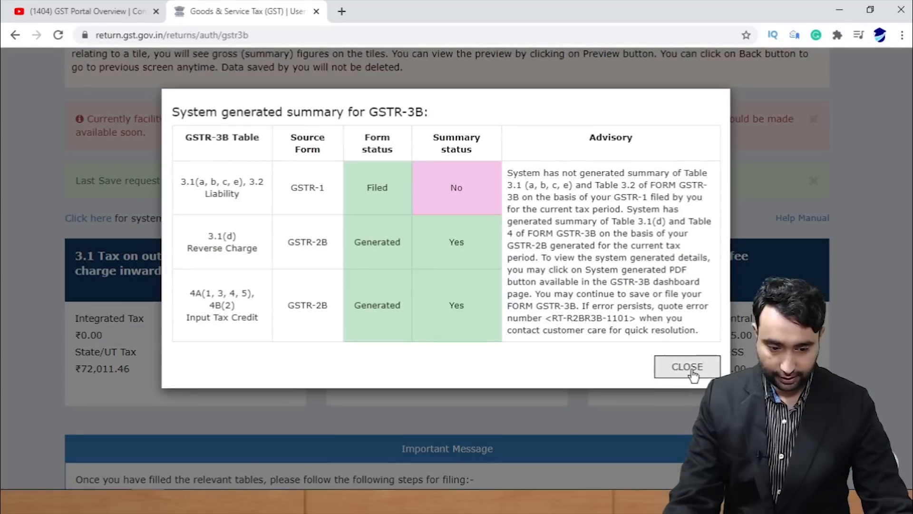
click(688, 368)
Proceed to payment and check the cash ledger balance under Late Fees in the payment of tax table.
scroll(231, 285, down, 5)
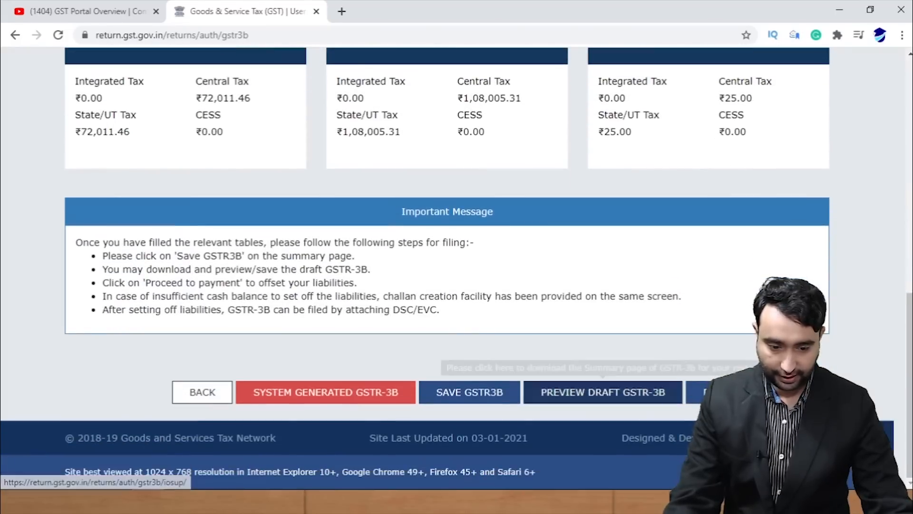
click(704, 390)
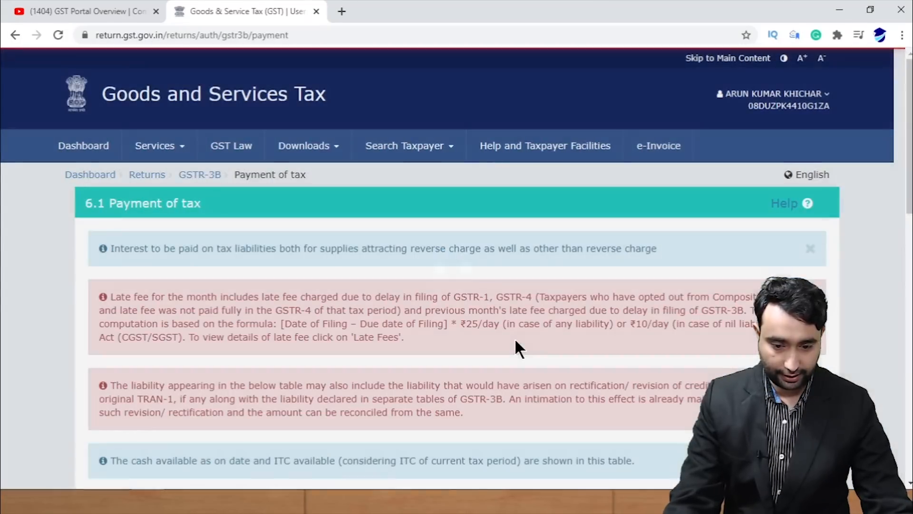
scroll(359, 252, down, 5)
scroll(360, 253, down, 2)
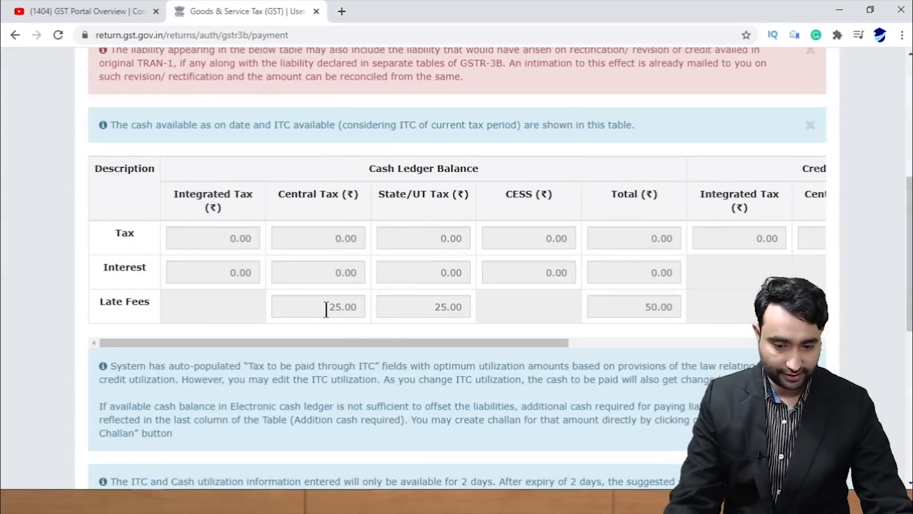
Check the Late Fees cash balances, then post the payment and credit to the ledger and agree to the irreversible utilization.
click(326, 309)
click(465, 305)
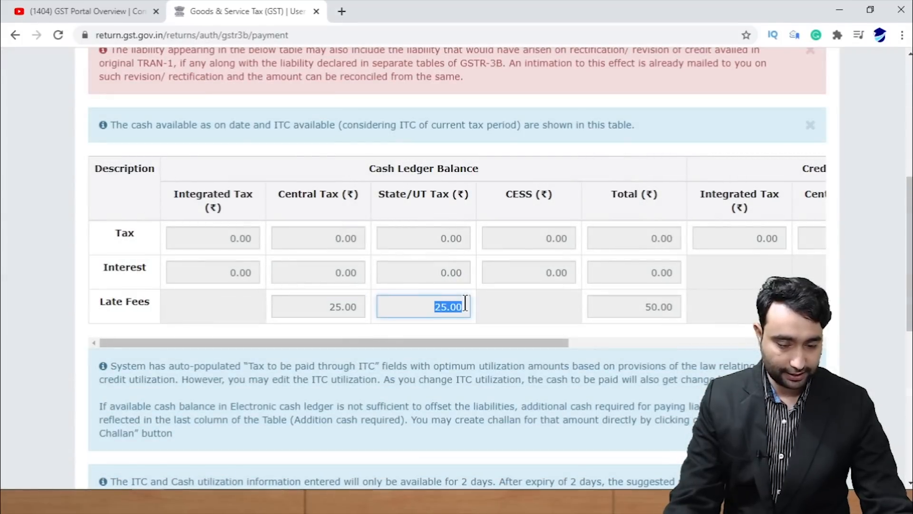
scroll(498, 291, down, 8)
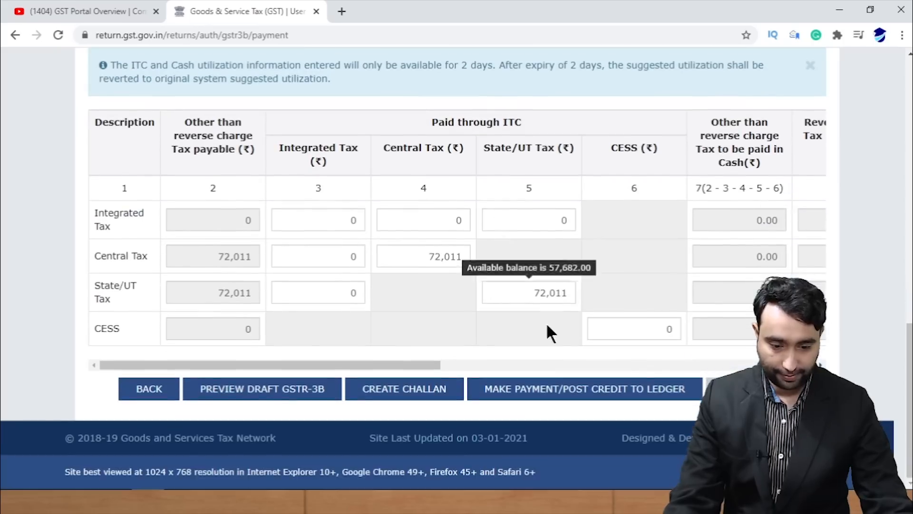
click(621, 391)
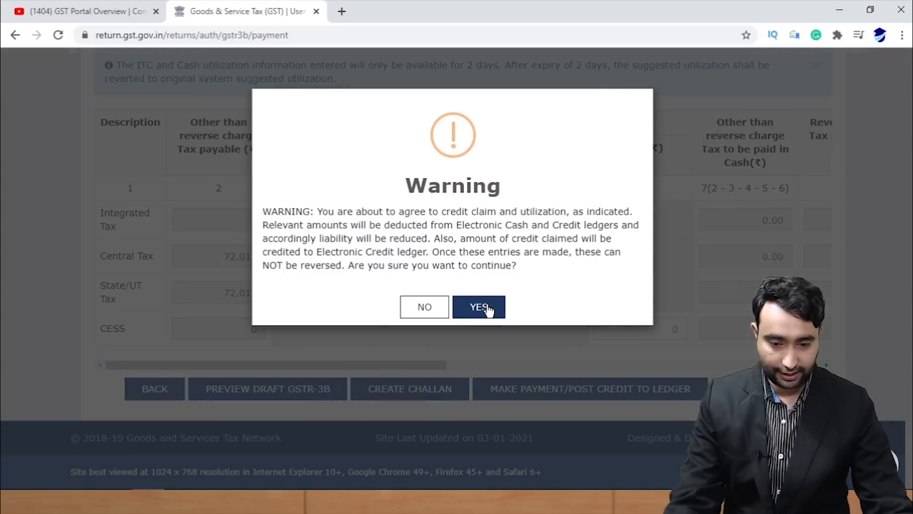
click(489, 310)
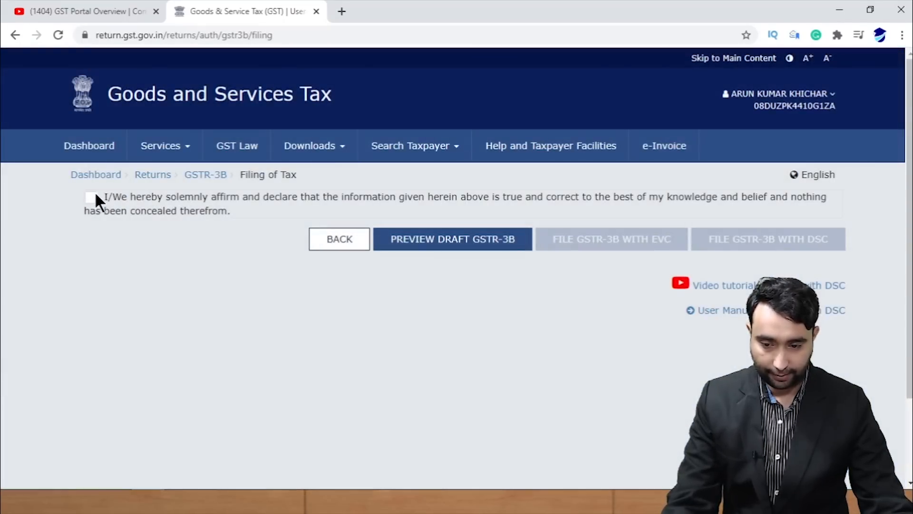
Accept the filing declaration with the authorised signatory selected and initiate filing of GSTR-3B with EVC.
click(90, 196)
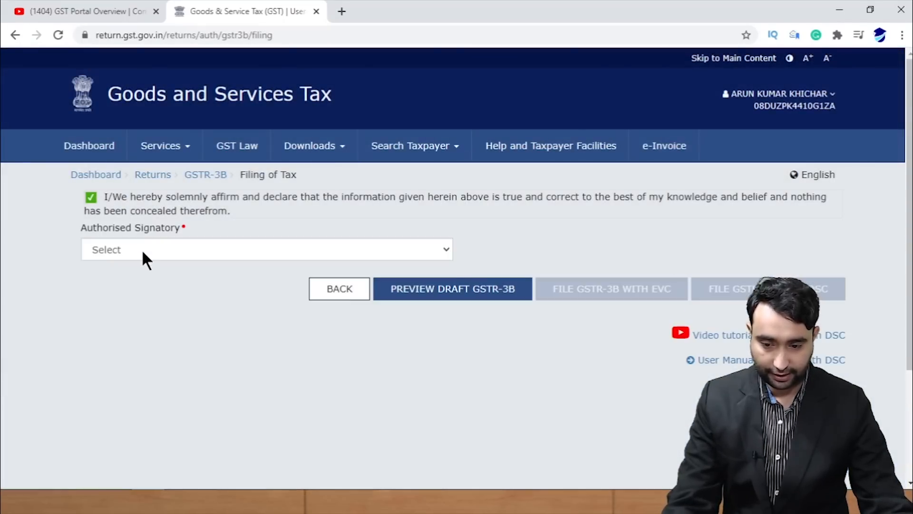
click(144, 250)
click(146, 278)
click(640, 295)
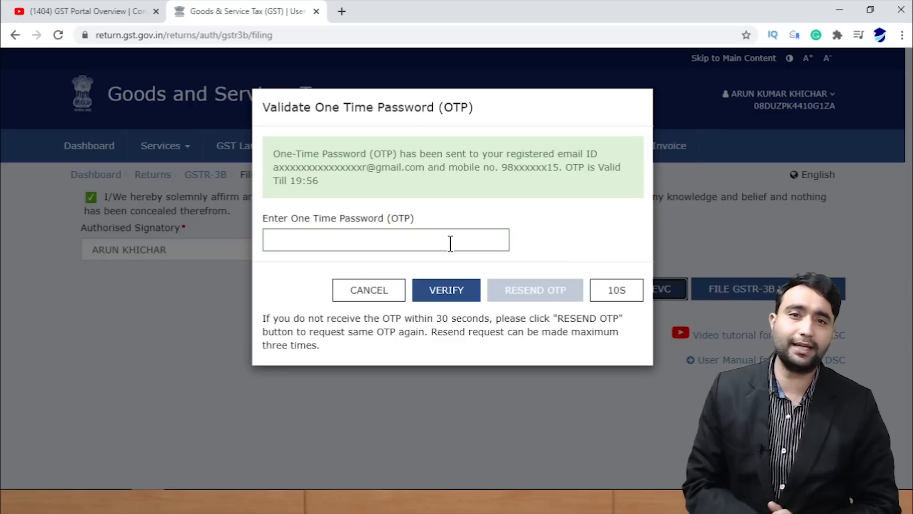